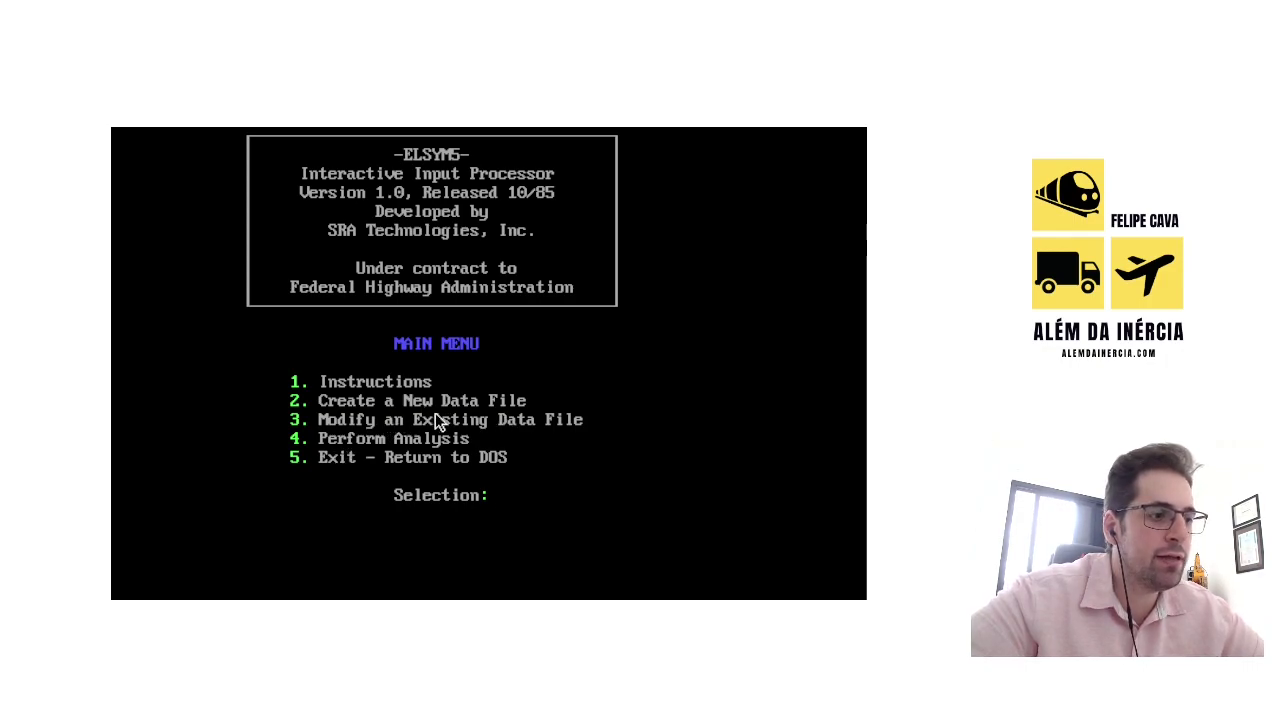
Step: Create a new data file and set the number of elastic layers to 4, deleting no layer
{"action": "key", "text": "2"}
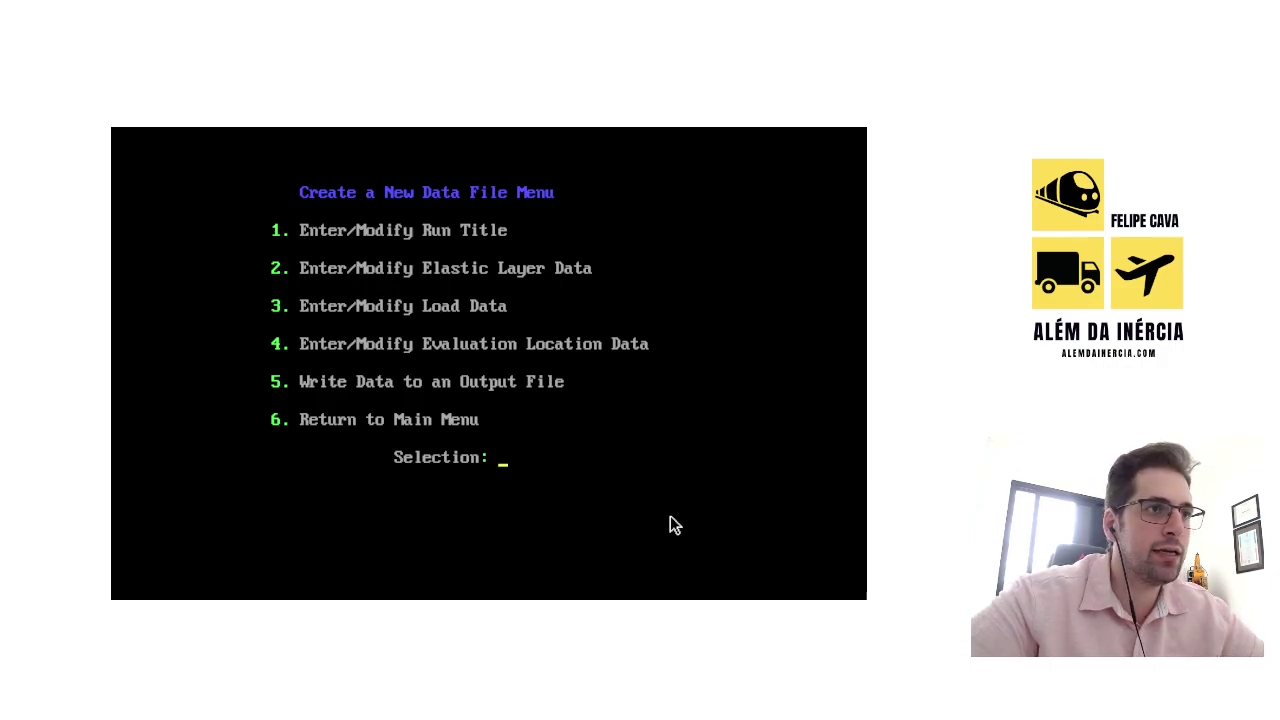
{"action": "key", "text": "2"}
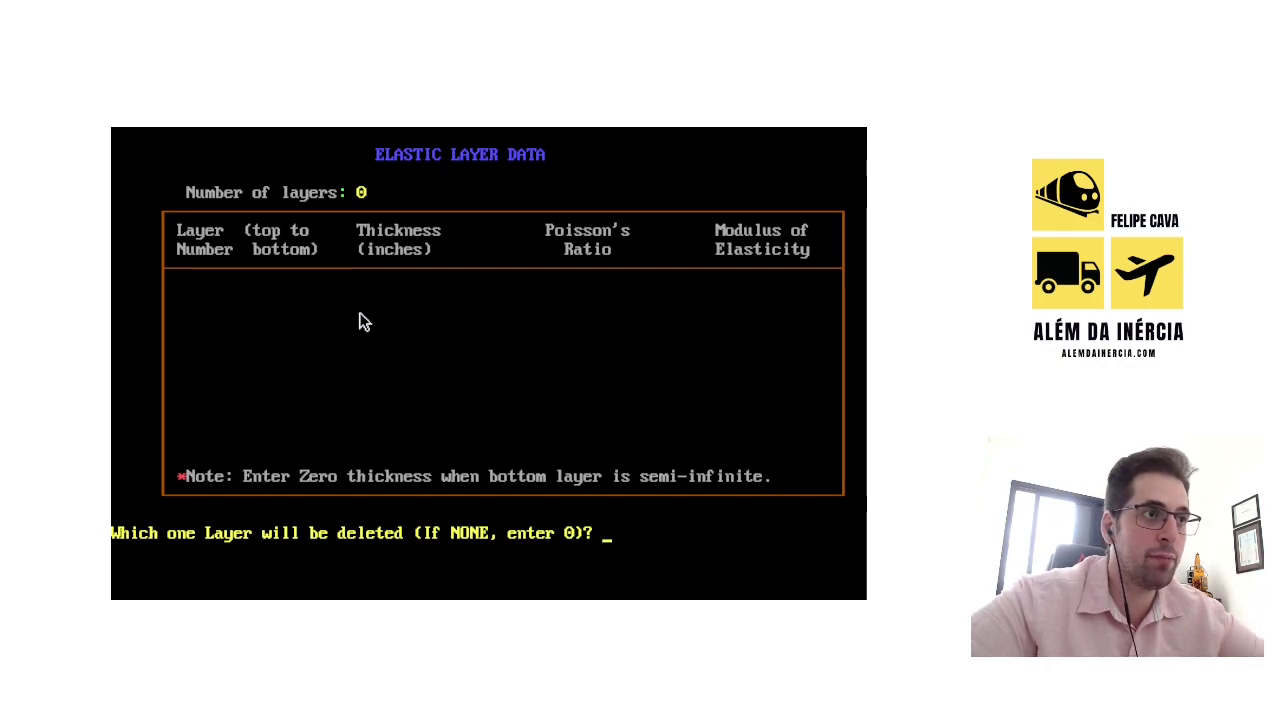
{"action": "key", "text": "Return"}
{"action": "type", "text": "4"}
{"action": "key", "text": "Return"}
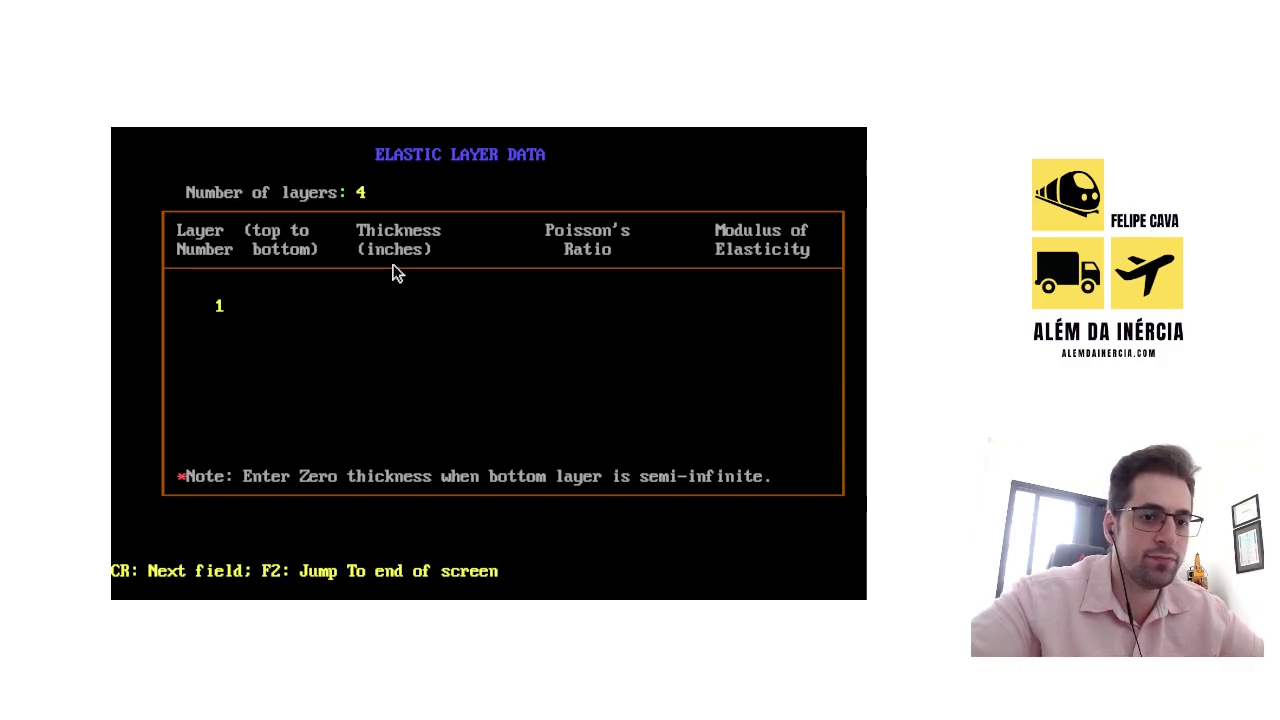
Step: Define layer 1 with thickness 100, Poisson's ratio 0.30 and modulus of elasticity 4000
{"action": "type", "text": "100"}
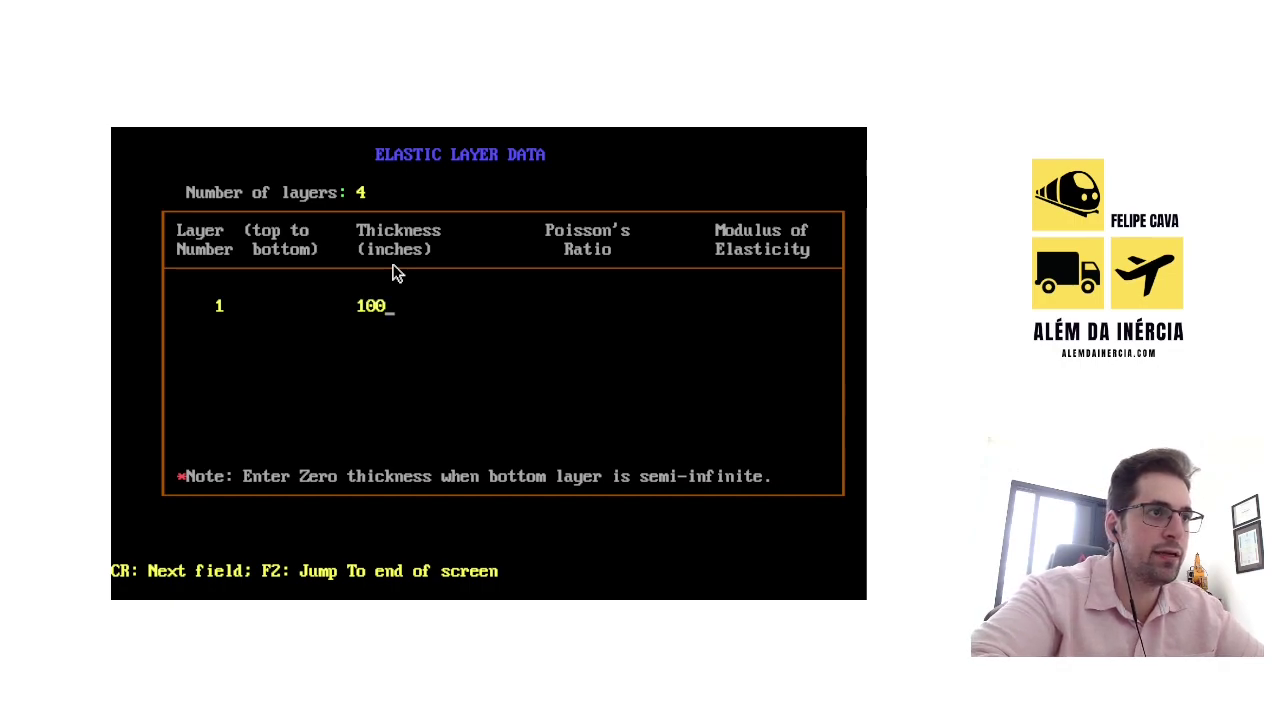
{"action": "key", "text": "Return"}
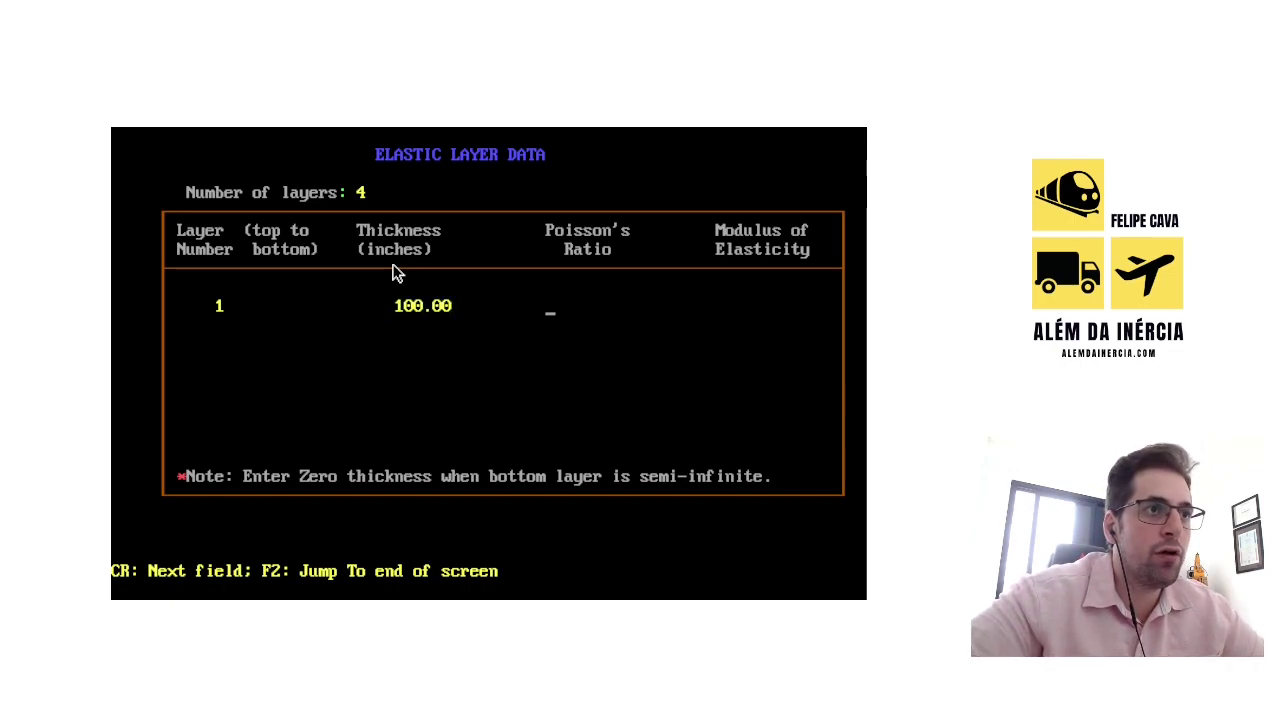
{"action": "type", "text": "0.30"}
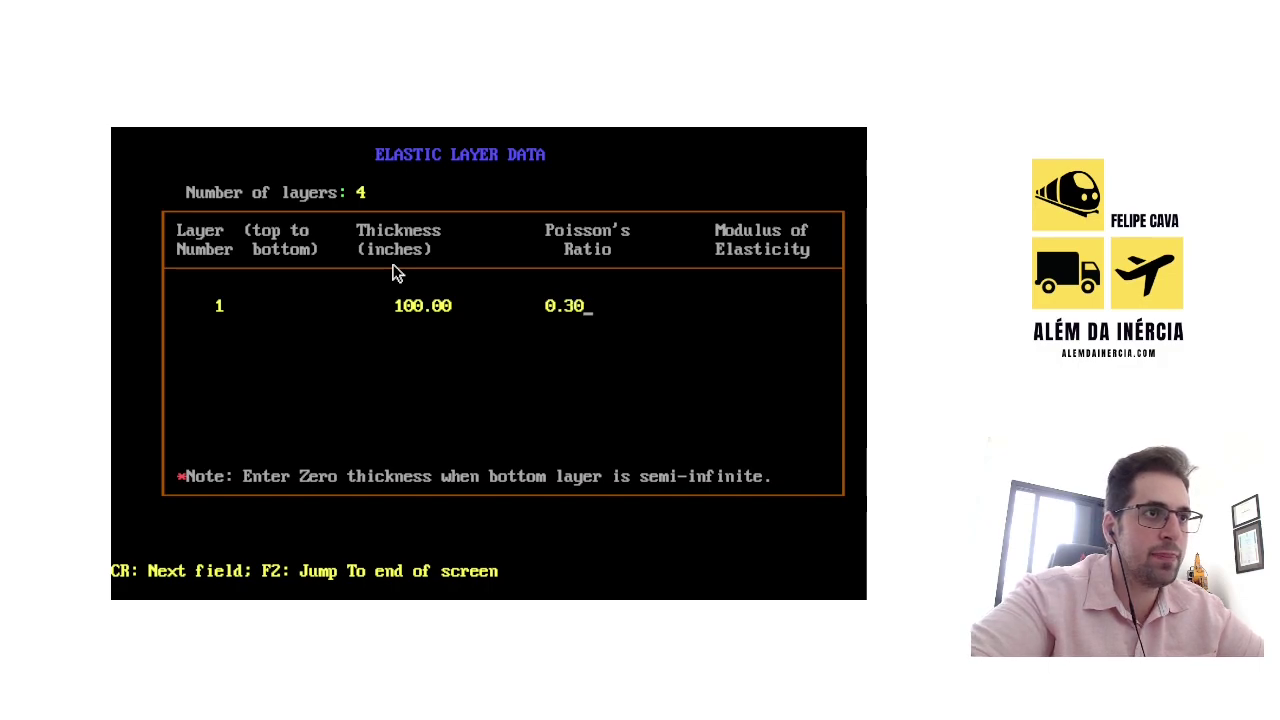
{"action": "key", "text": "Return"}
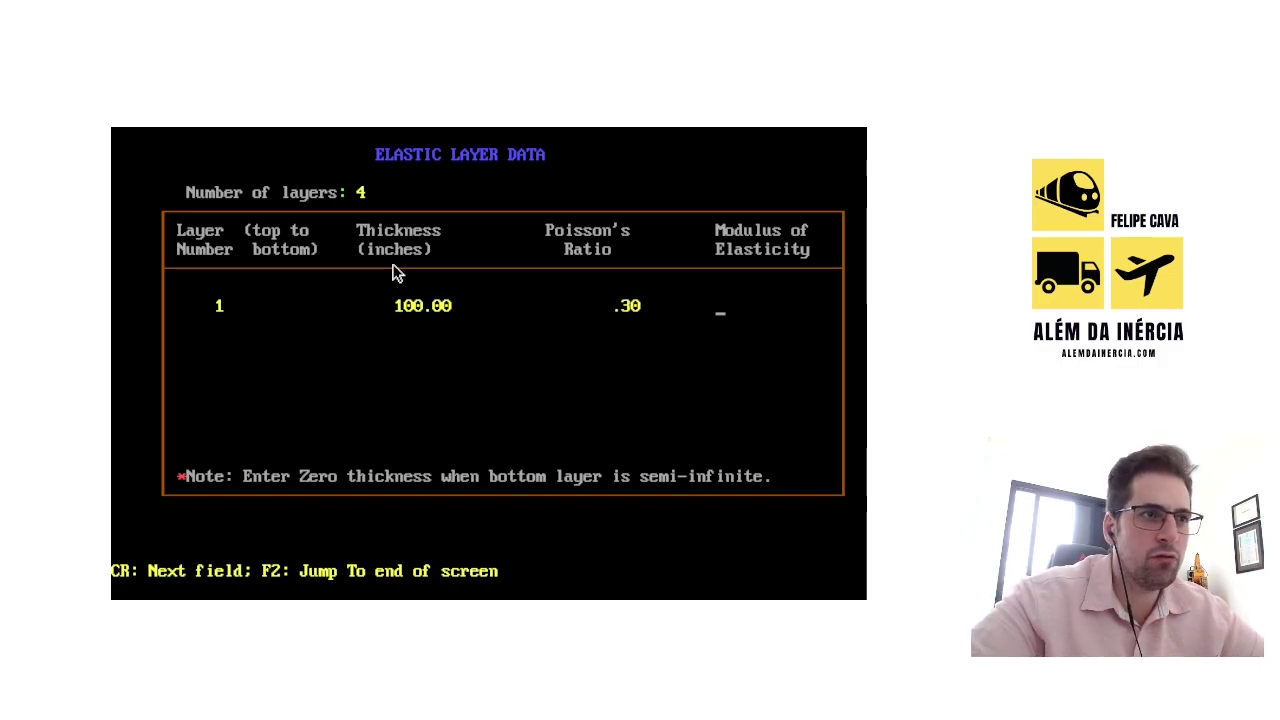
{"action": "type", "text": "4000"}
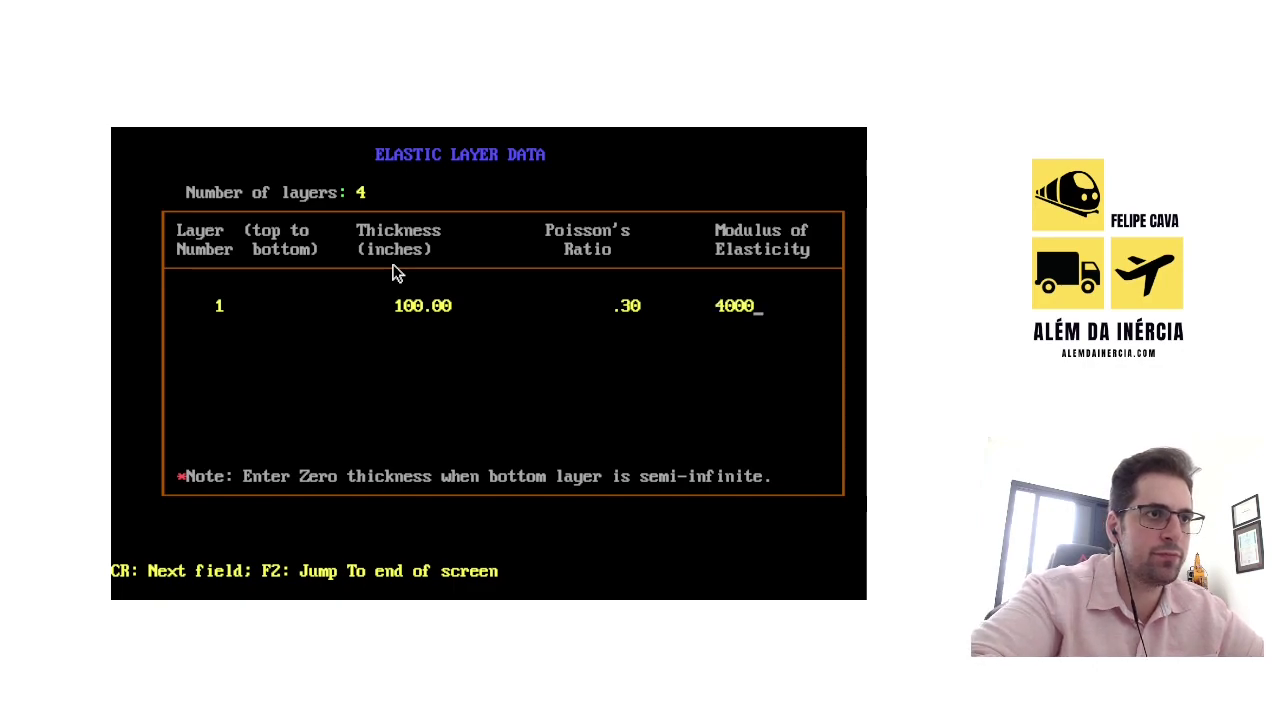
{"action": "key", "text": "Return"}
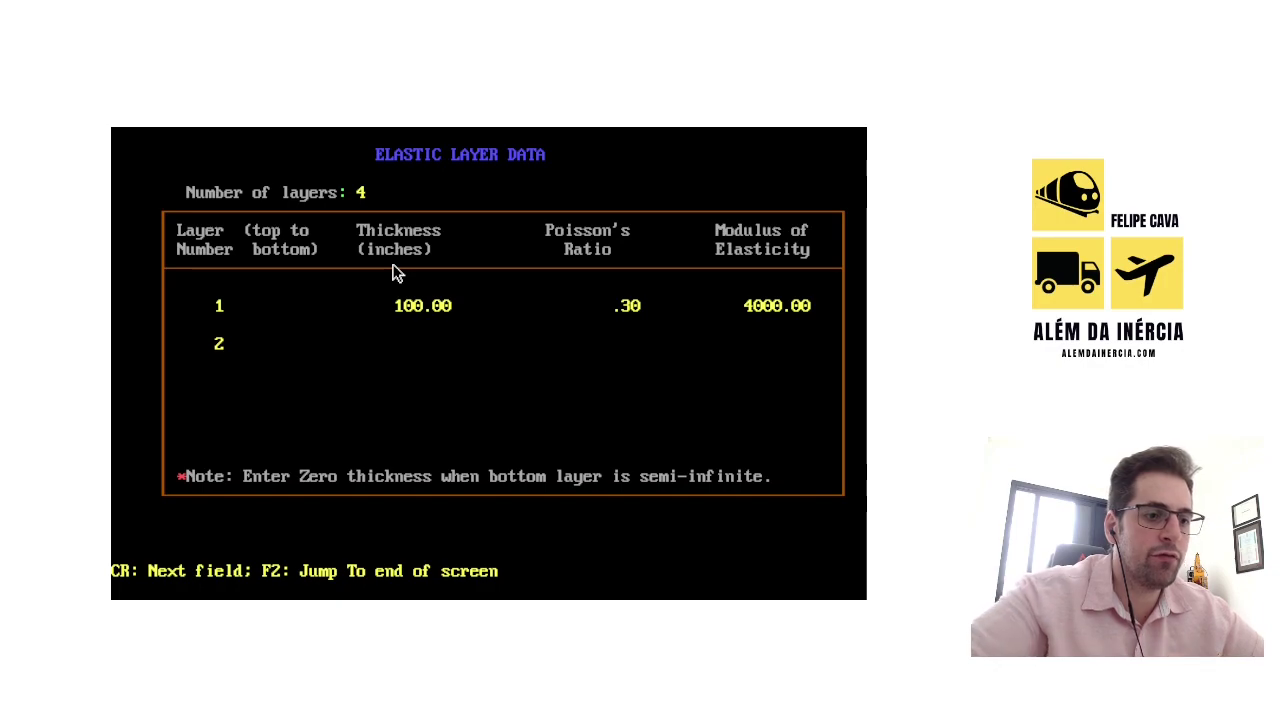
Step: Define layer 2 with thickness 200, Poisson's ratio 0.35 and modulus of elasticity 350
{"action": "type", "text": "200"}
{"action": "key", "text": "Return"}
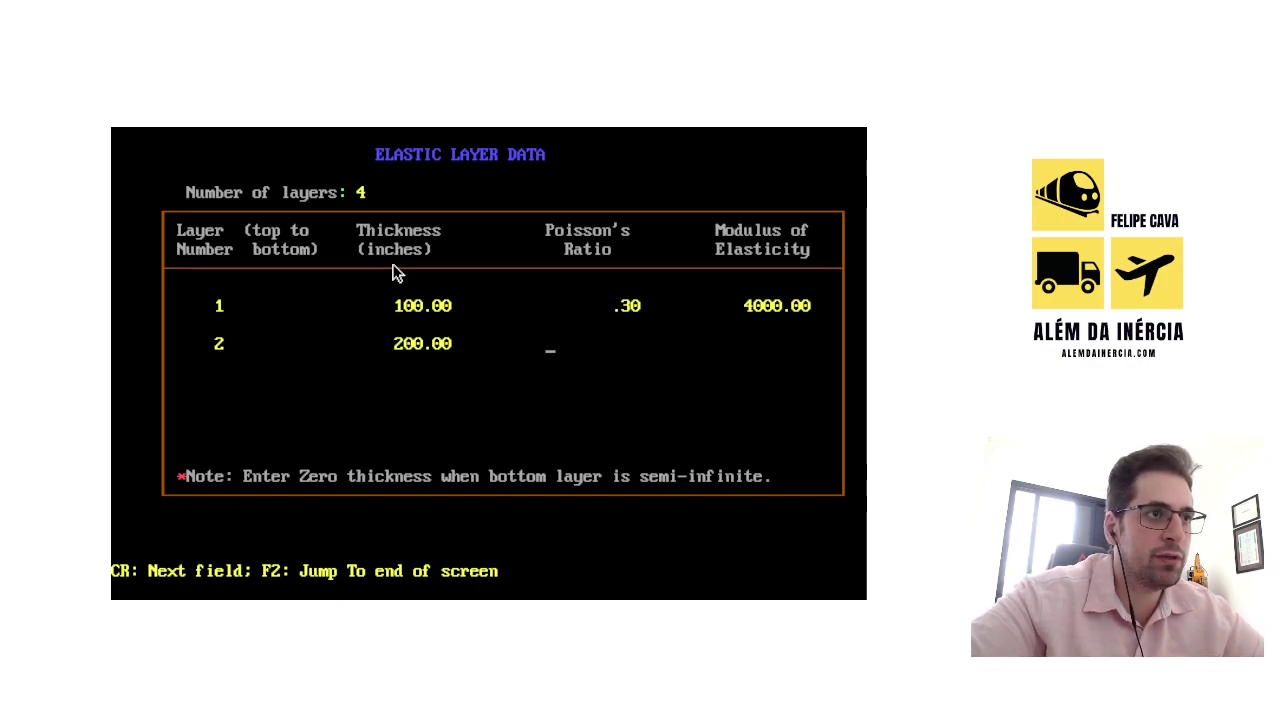
{"action": "type", "text": "0.35"}
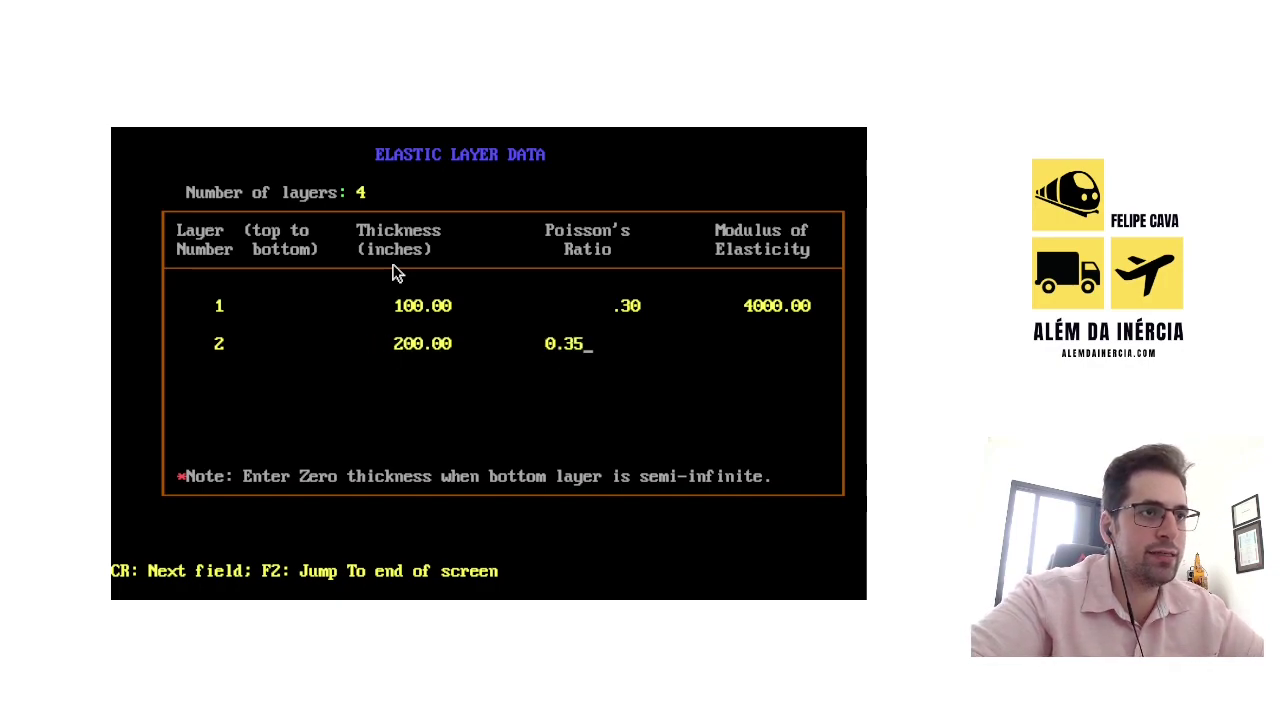
{"action": "key", "text": "Return"}
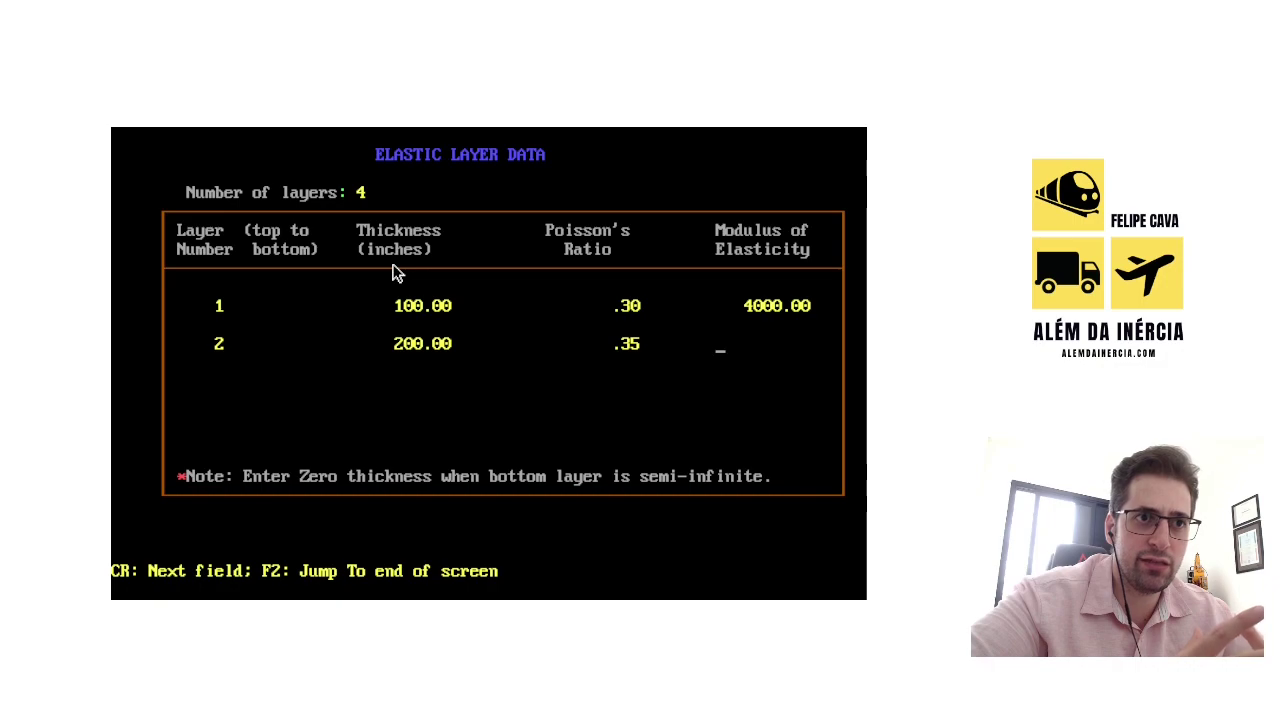
{"action": "type", "text": "350"}
{"action": "key", "text": "Return"}
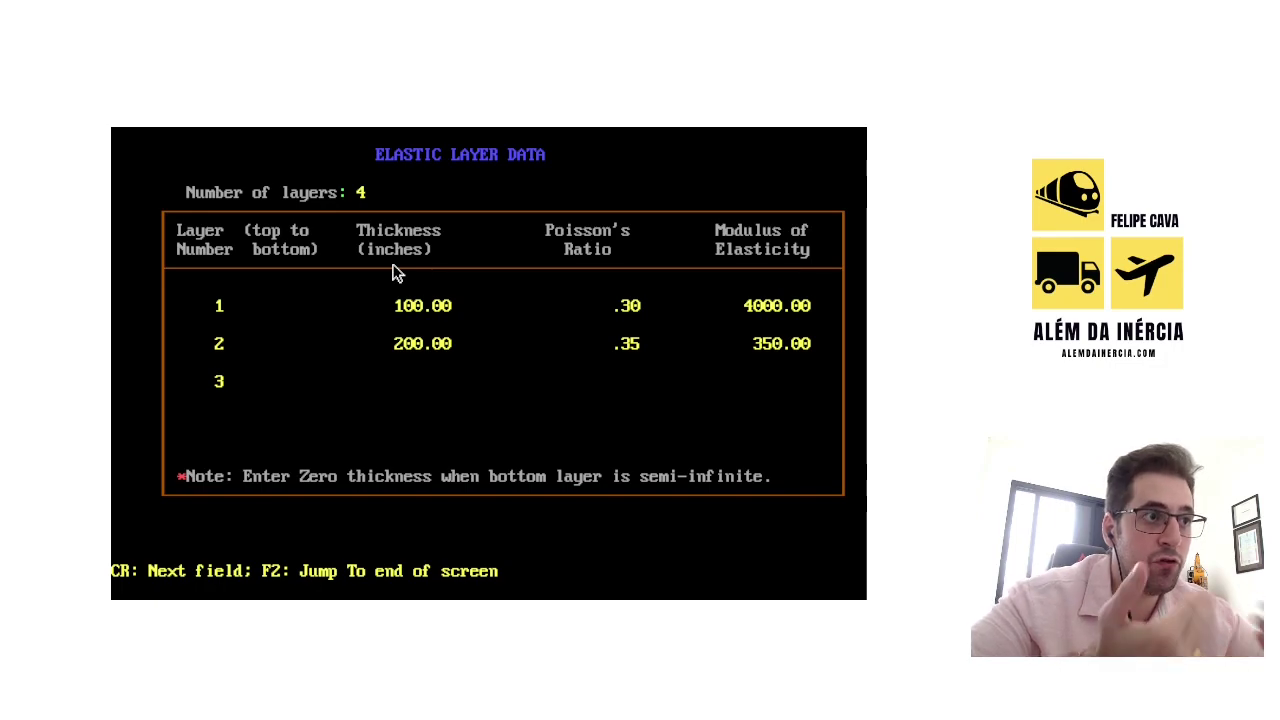
Step: Define layer 3 with thickness 200, Poisson's ratio 0.35 and modulus of elasticity 200
{"action": "type", "text": "200"}
{"action": "key", "text": "Return"}
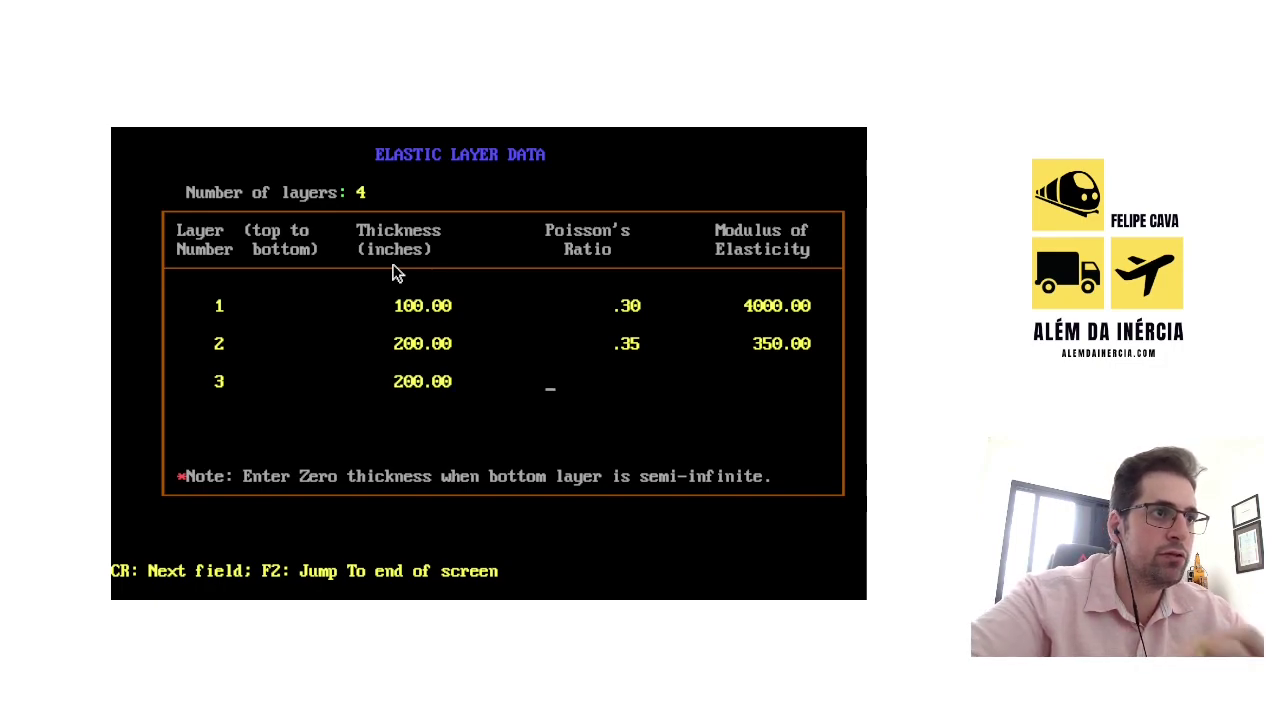
{"action": "type", "text": "0.35"}
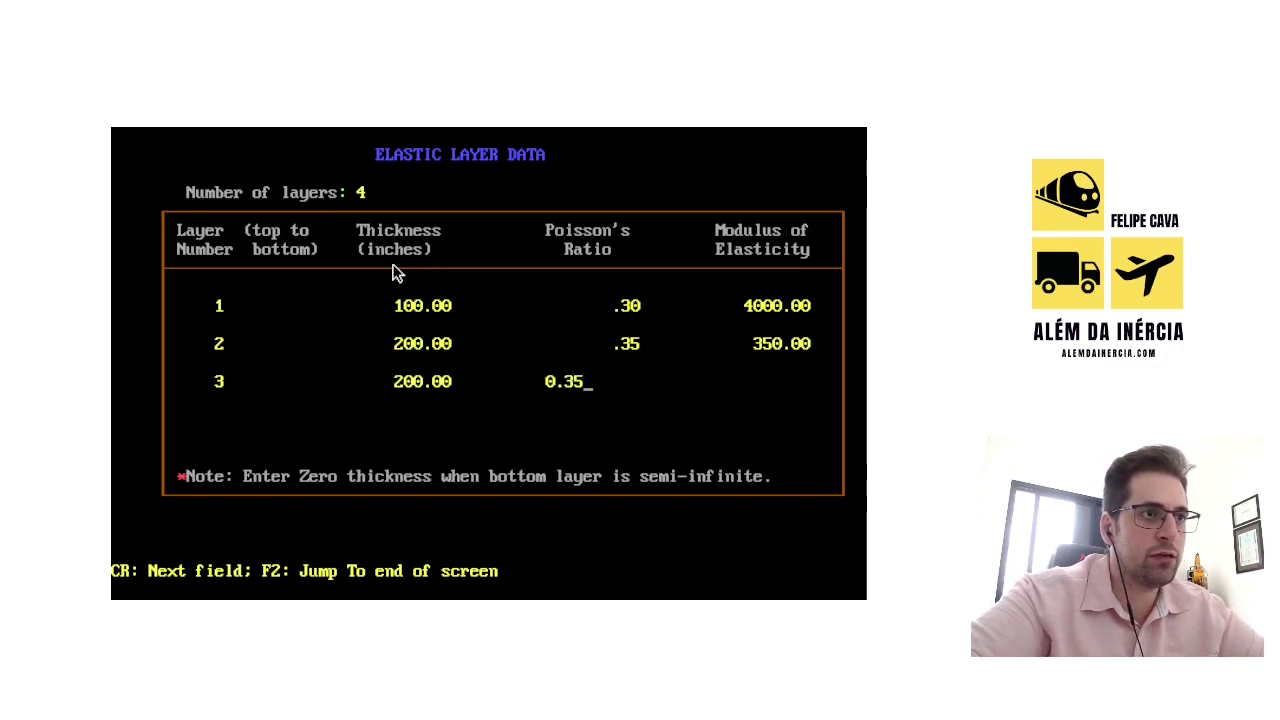
{"action": "key", "text": "Return"}
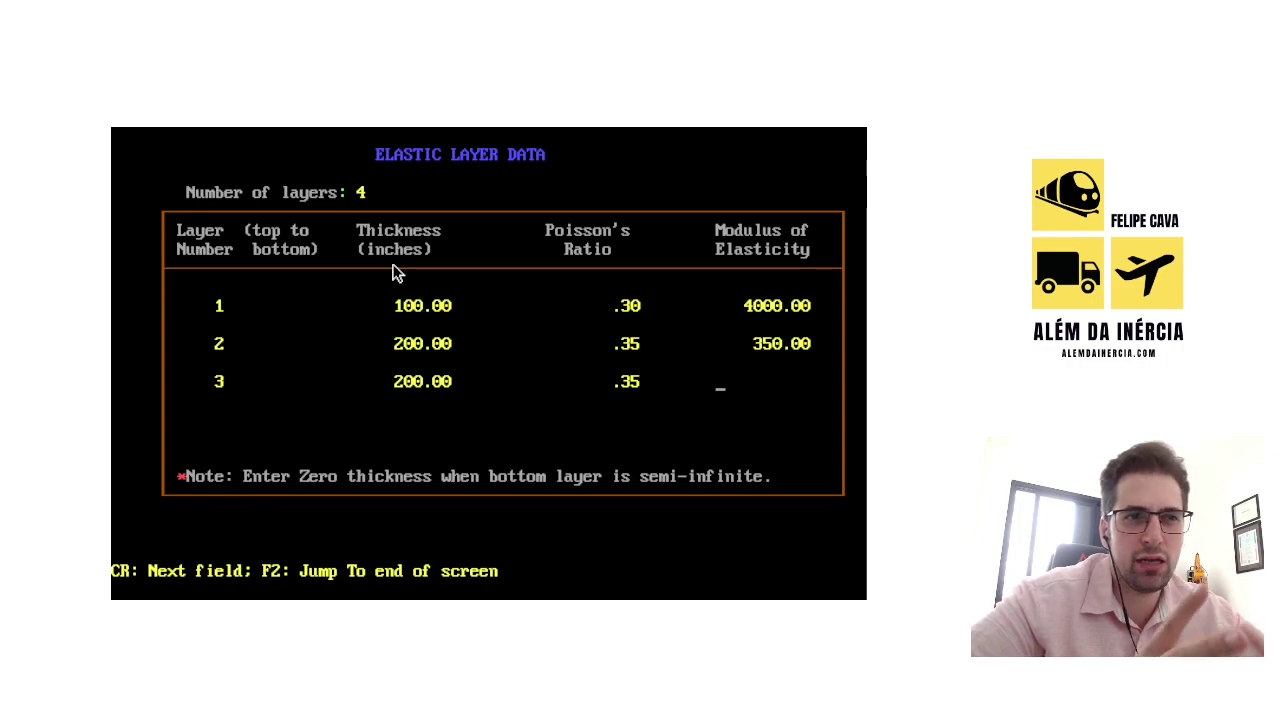
{"action": "type", "text": "200"}
{"action": "key", "text": "Return"}
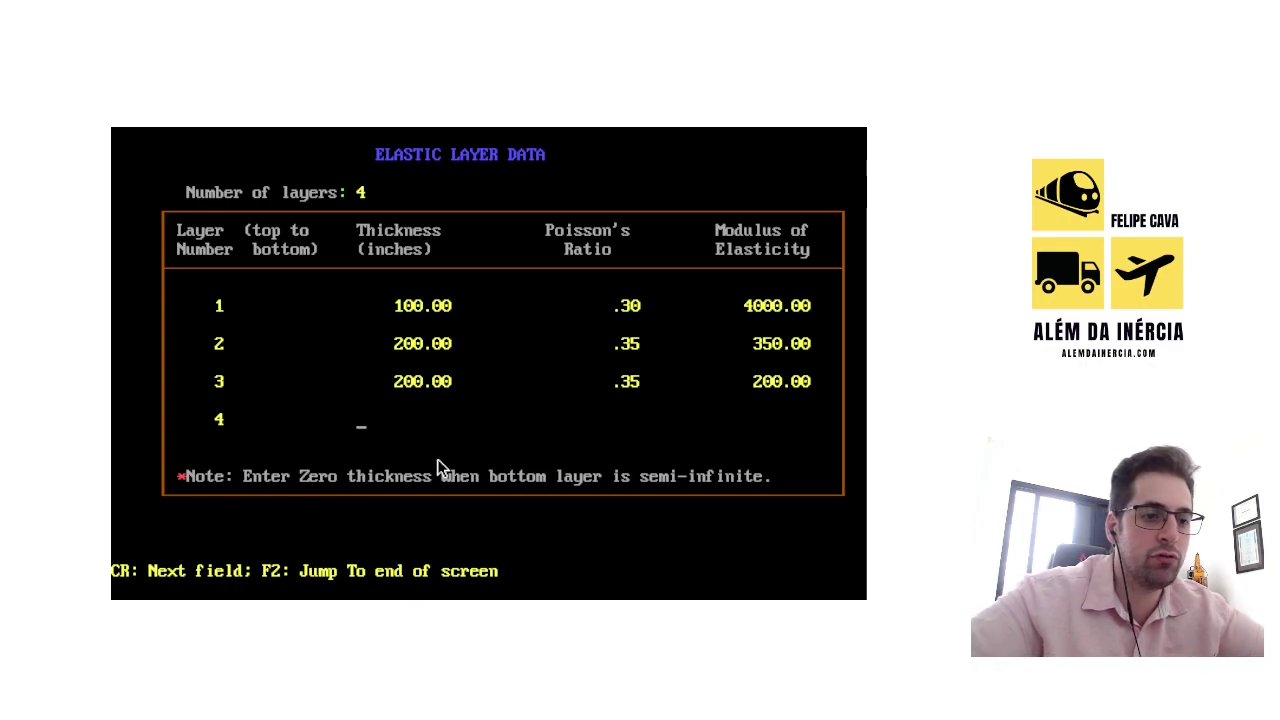
Step: Define layer 4 as semi-infinite with thickness 0, Poisson's ratio 0.45 and modulus of elasticity 80
{"action": "type", "text": "0"}
{"action": "key", "text": "Return"}
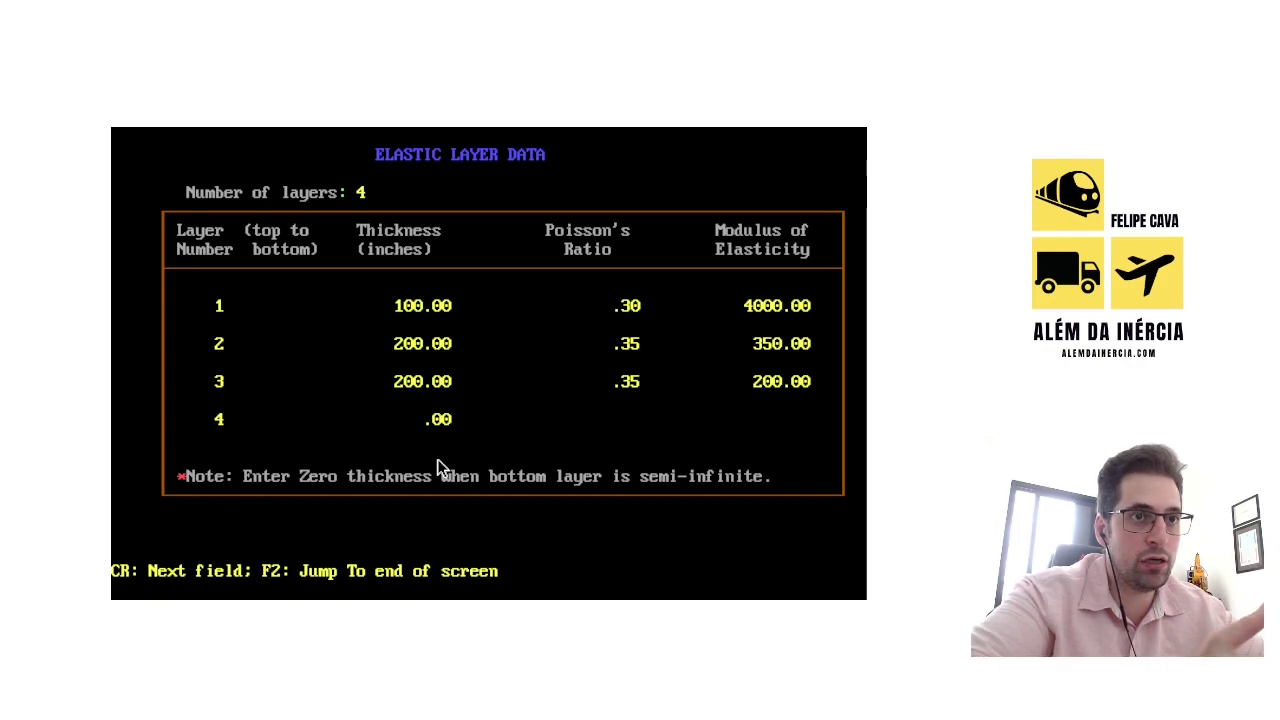
{"action": "type", "text": "0.45"}
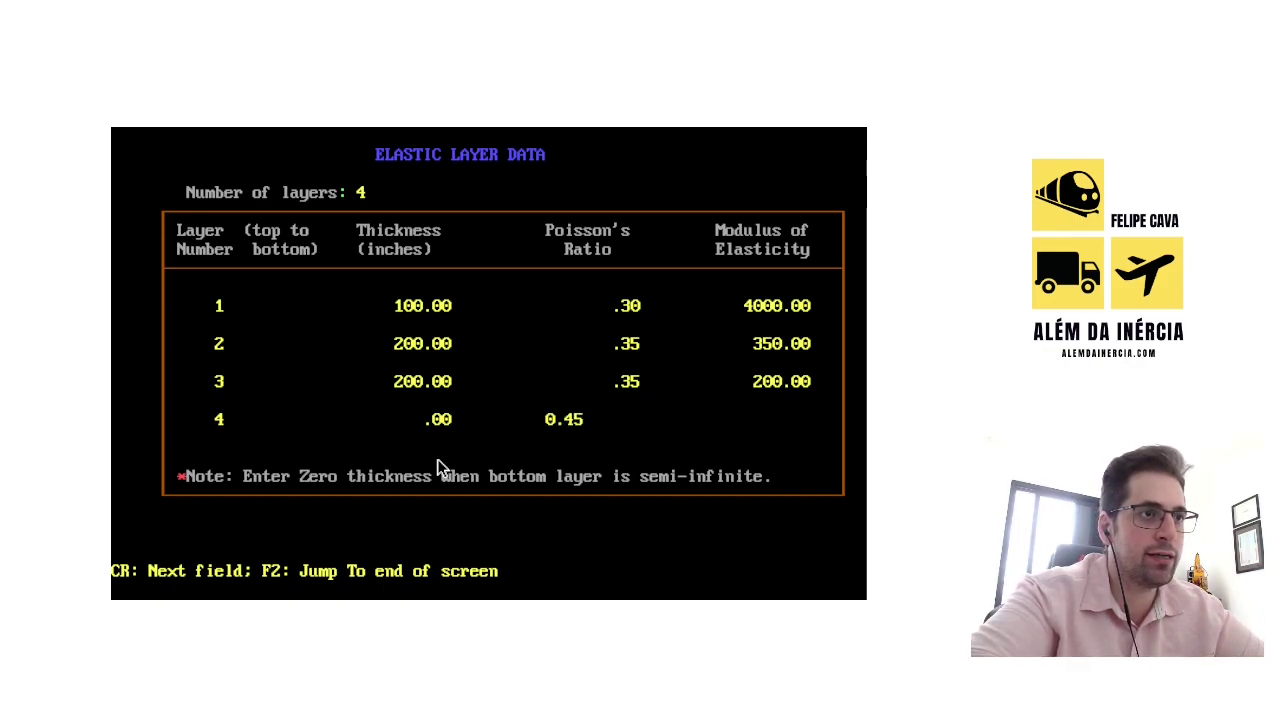
{"action": "key", "text": "Return"}
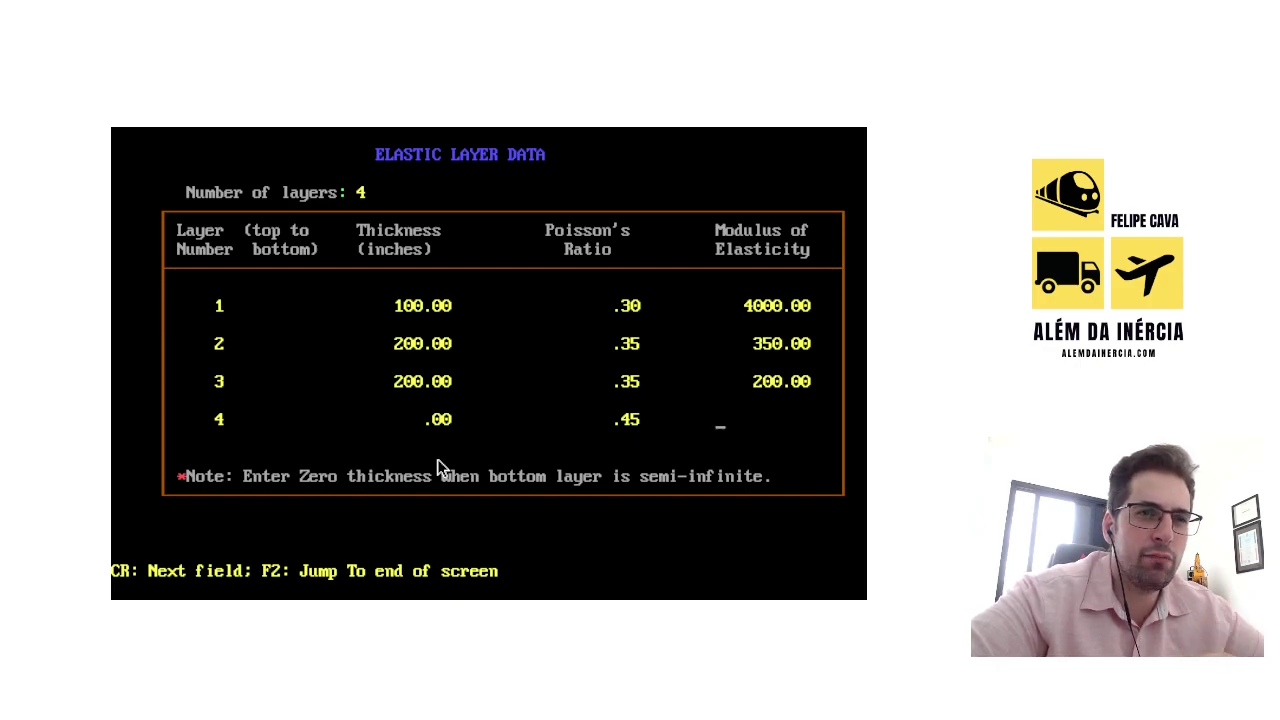
{"action": "type", "text": "80"}
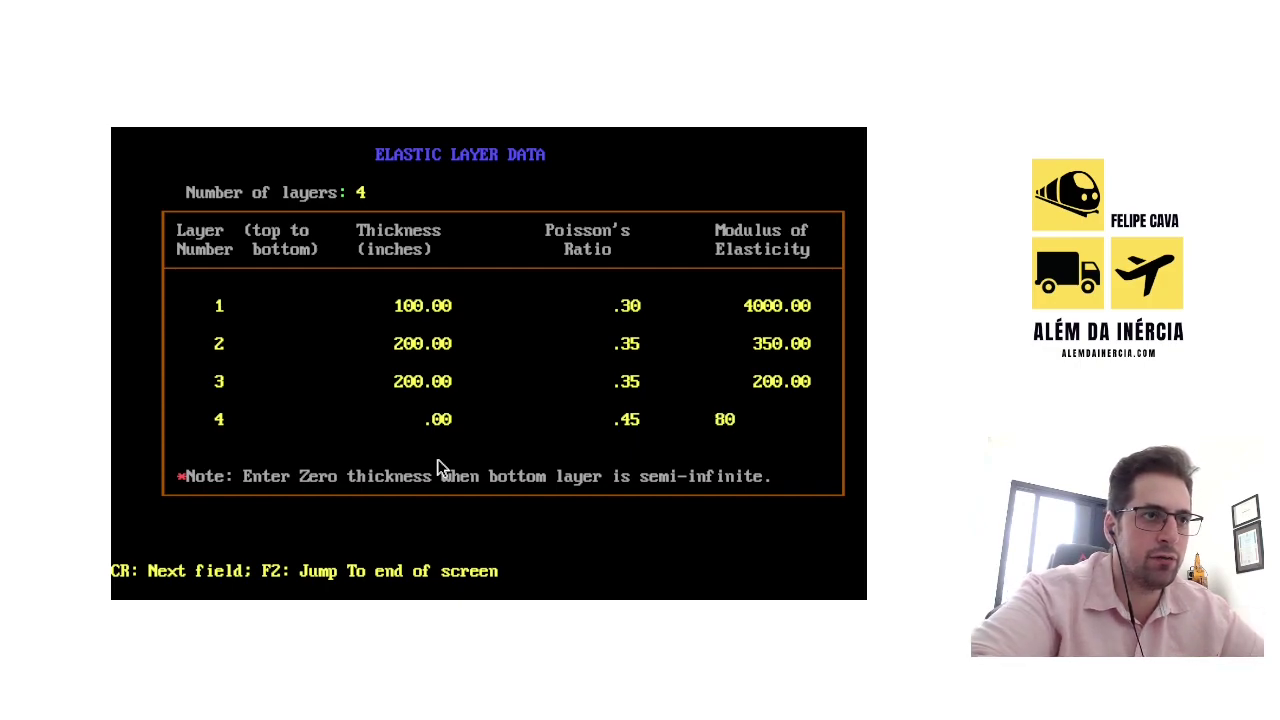
{"action": "key", "text": "Return"}
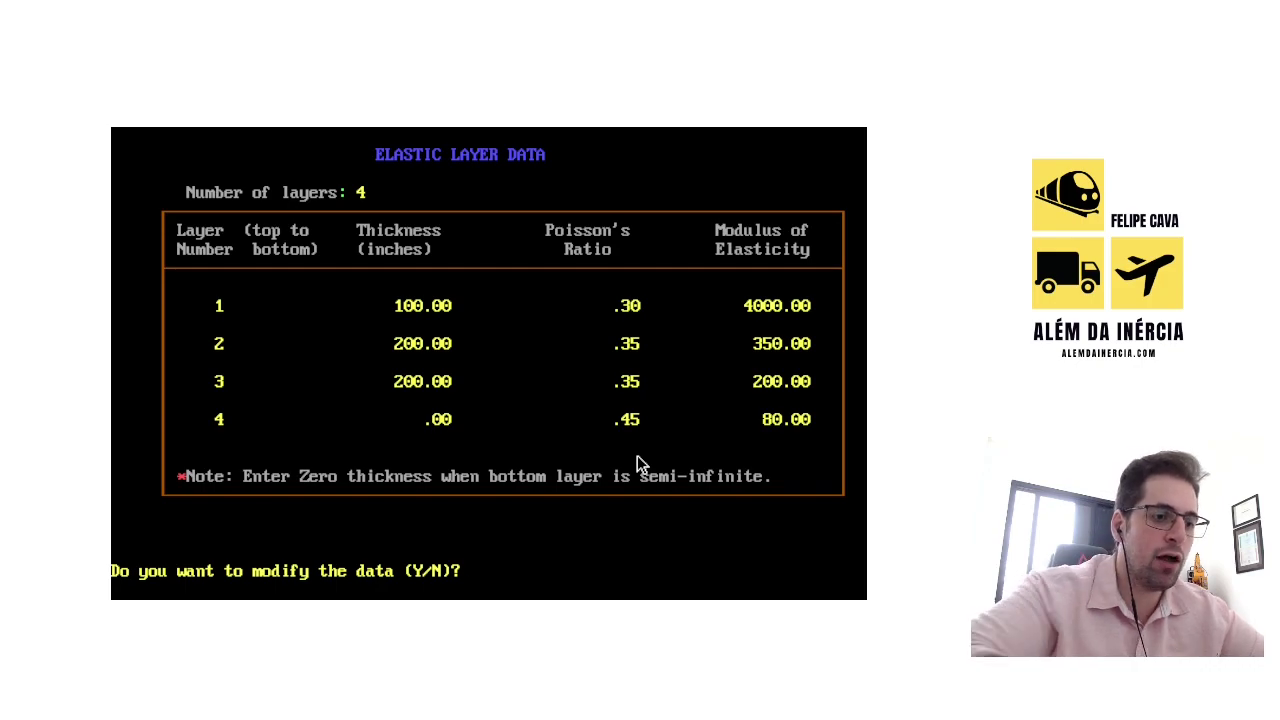
Step: Accept the elastic layer data without modification and open the load data entry
{"action": "key", "text": "n"}
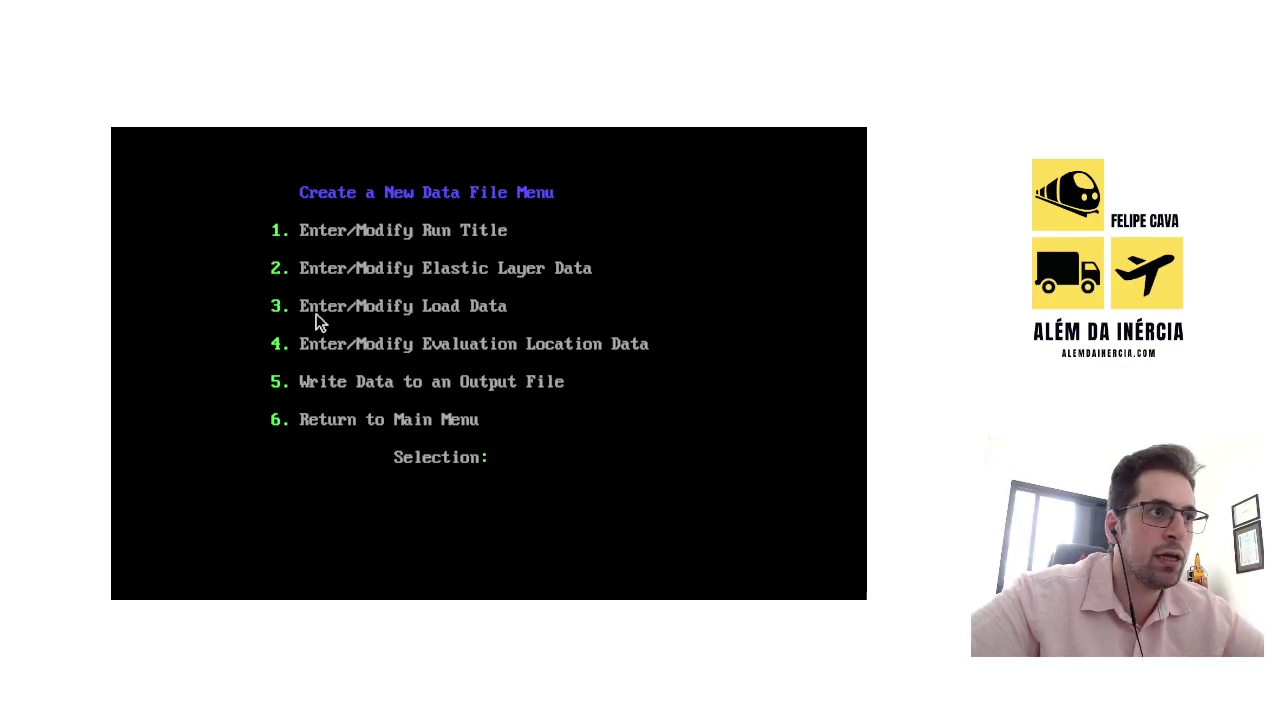
{"action": "key", "text": "3"}
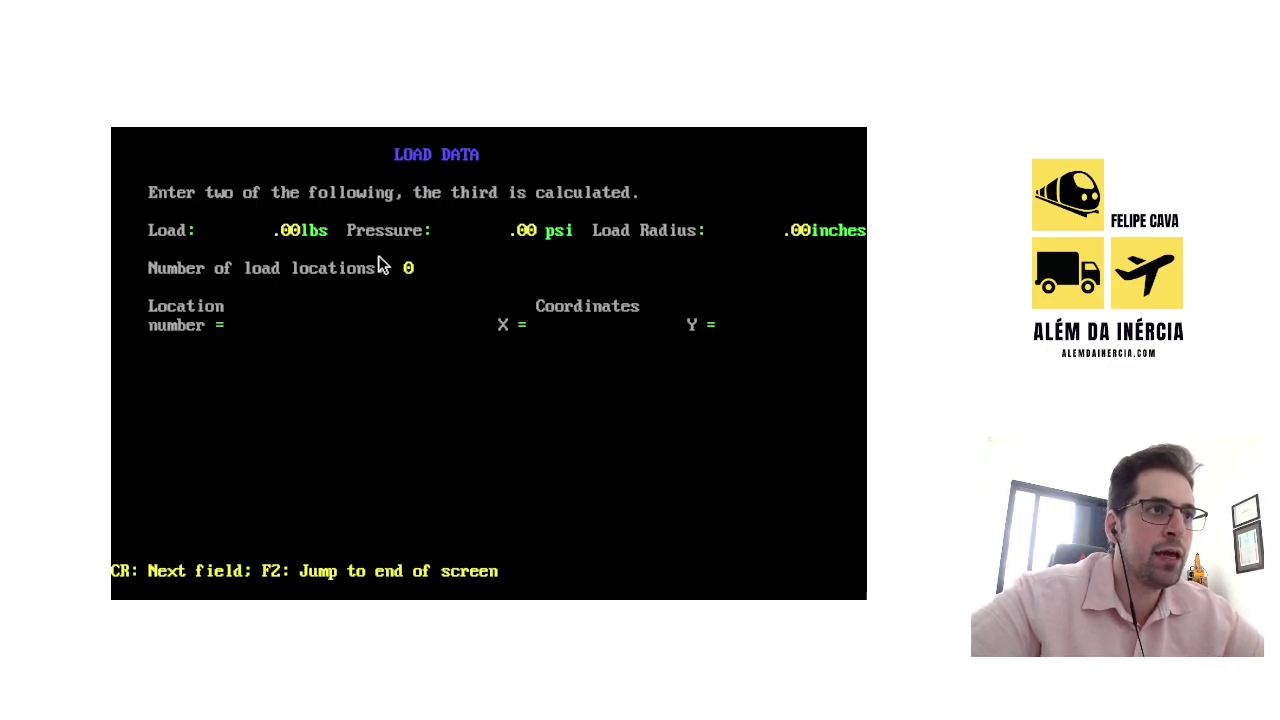
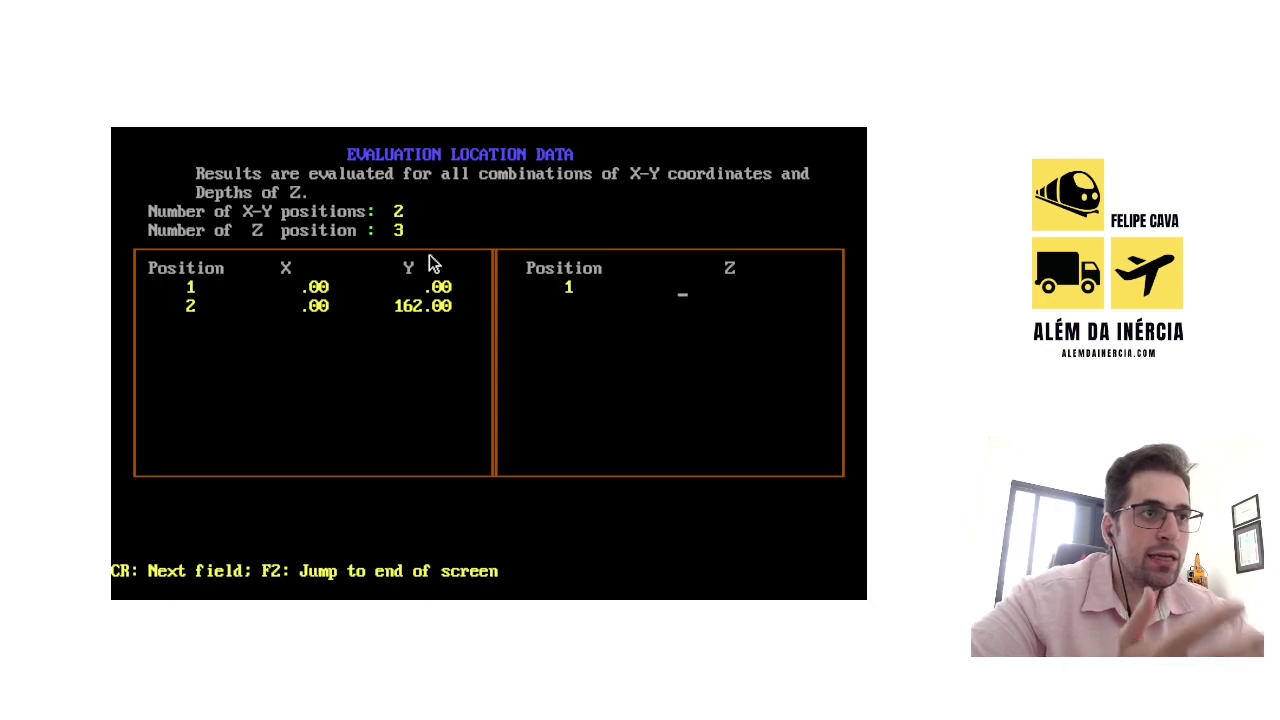
Step: Set the three Z evaluation depths to 0, 99.99 and 500.01, and accept the evaluation location data
{"action": "key", "text": "Return"}
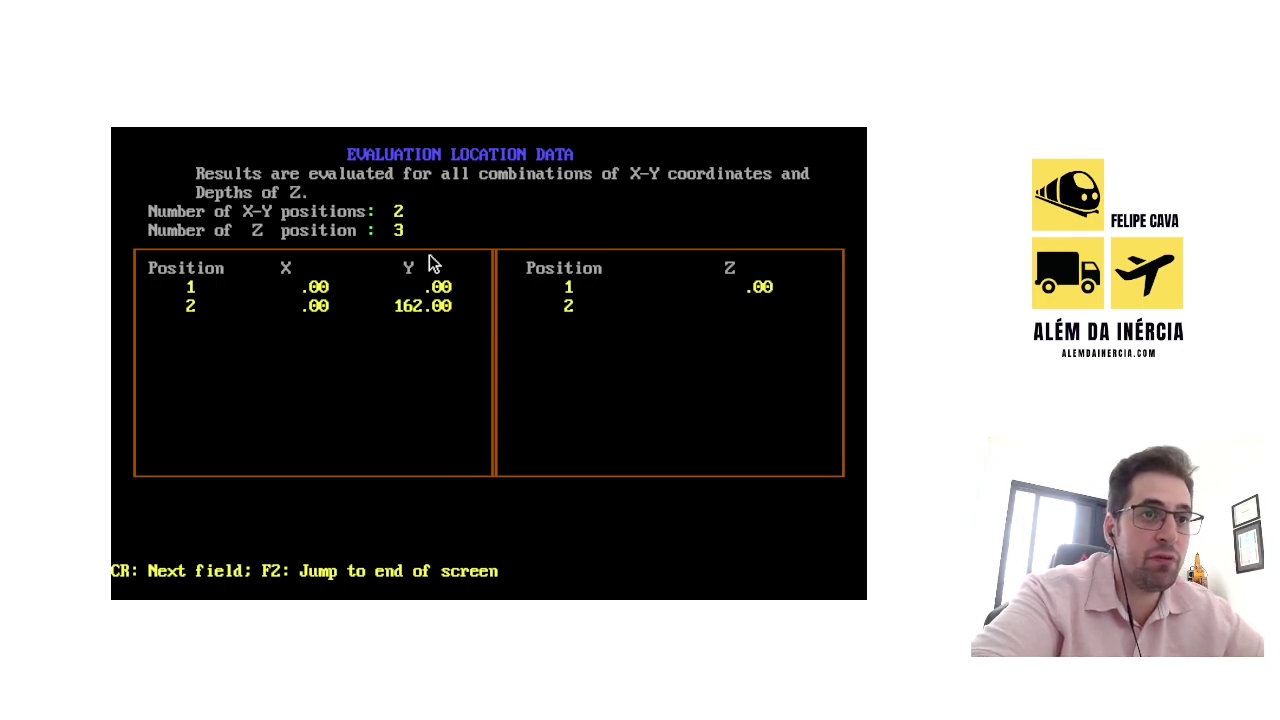
{"action": "type", "text": "99.99"}
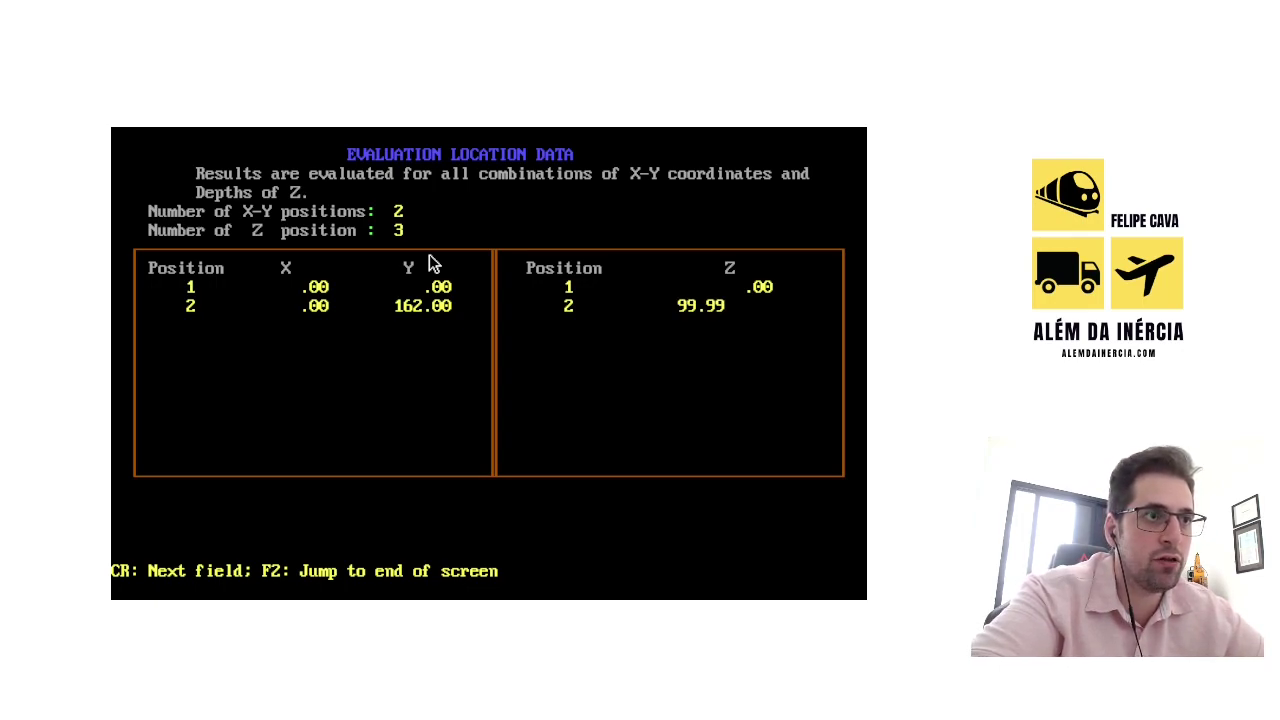
{"action": "key", "text": "Return"}
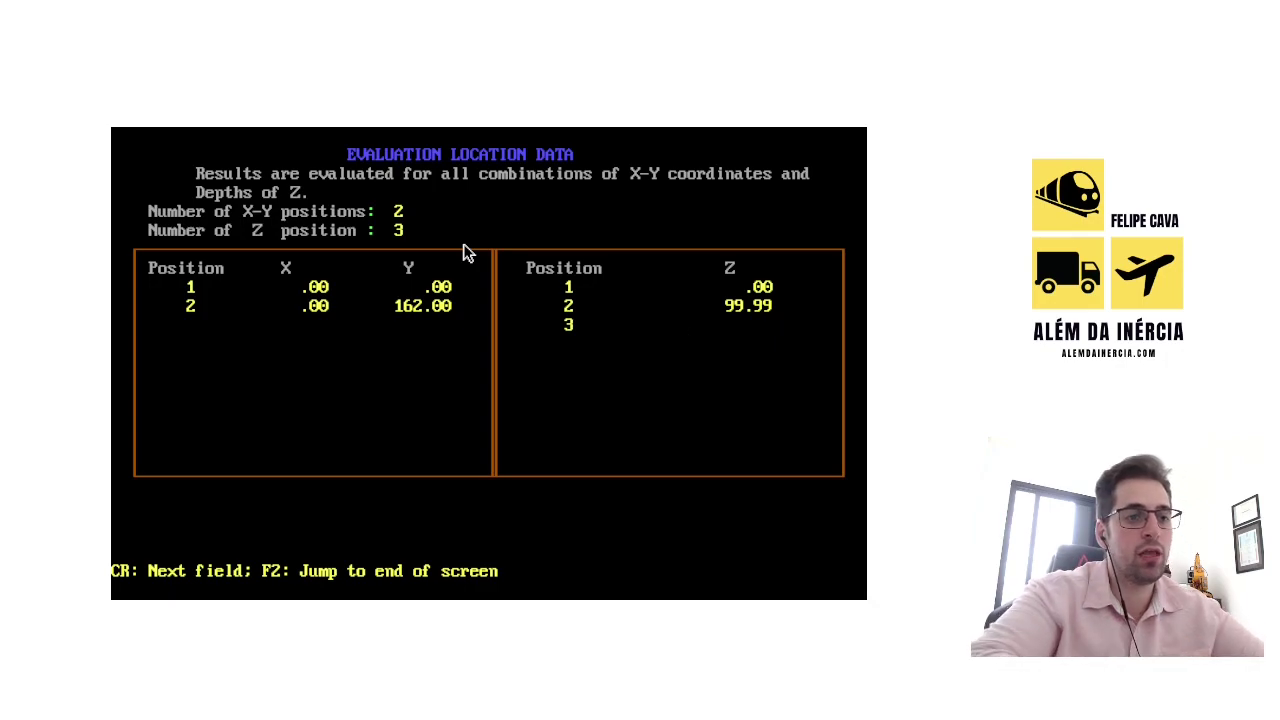
{"action": "type", "text": "500.01"}
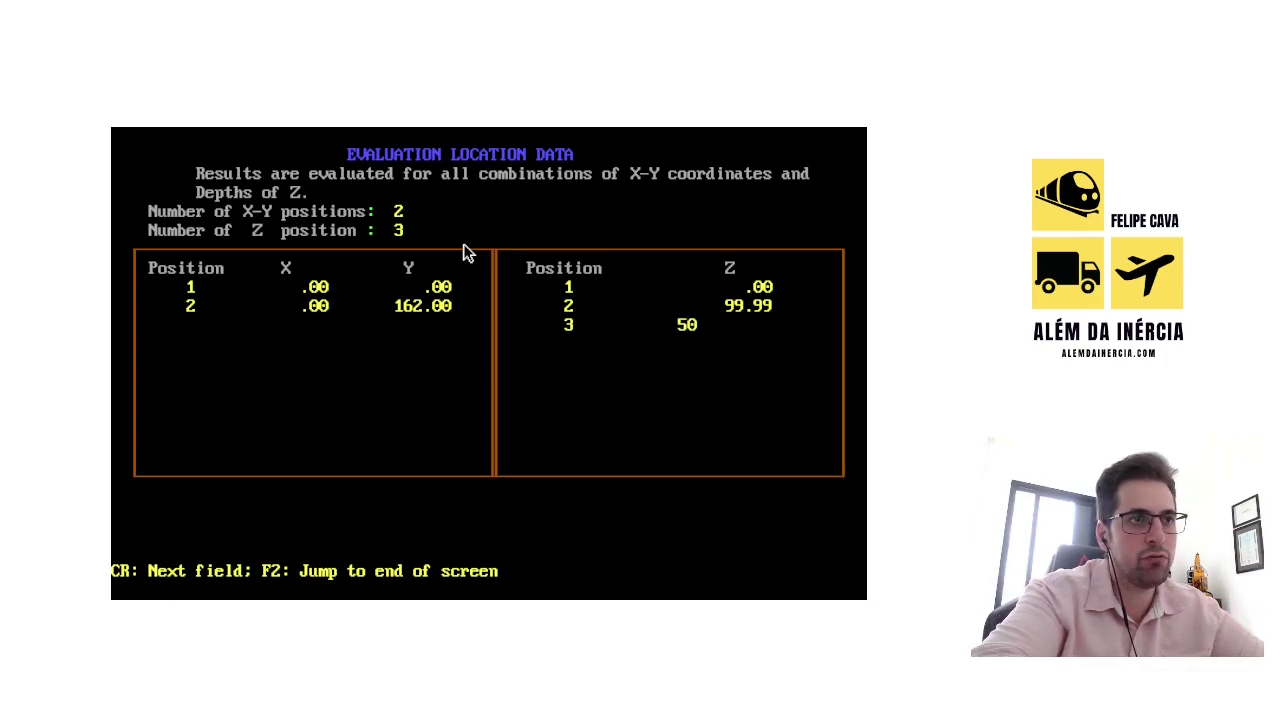
{"action": "key", "text": "Return"}
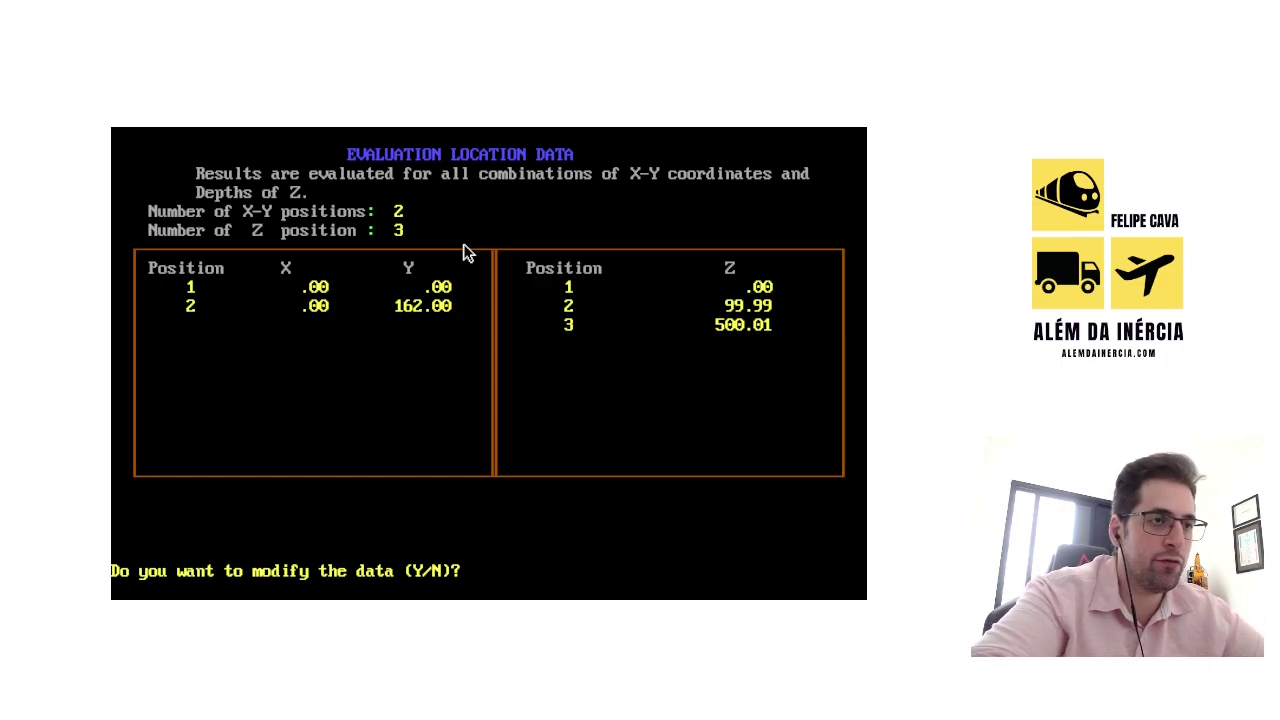
{"action": "key", "text": "n"}
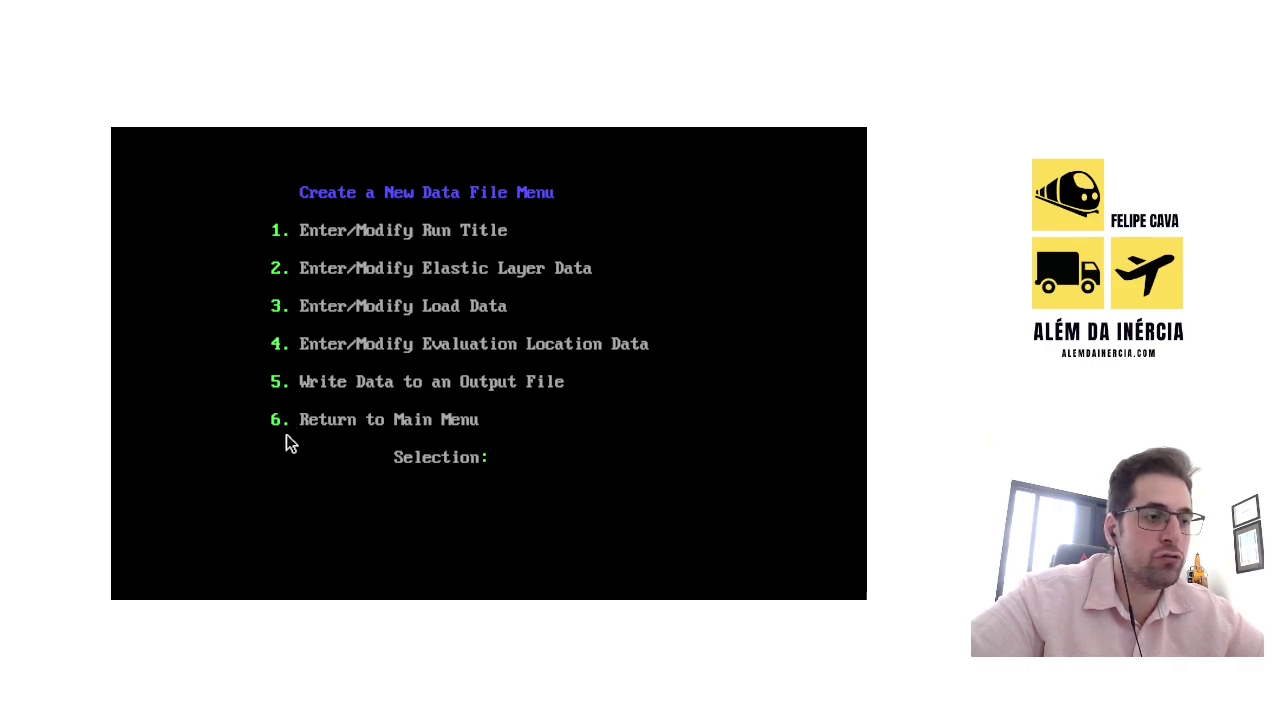
Step: Return to the main menu and perform the analysis without saving the results to a file
{"action": "key", "text": "6"}
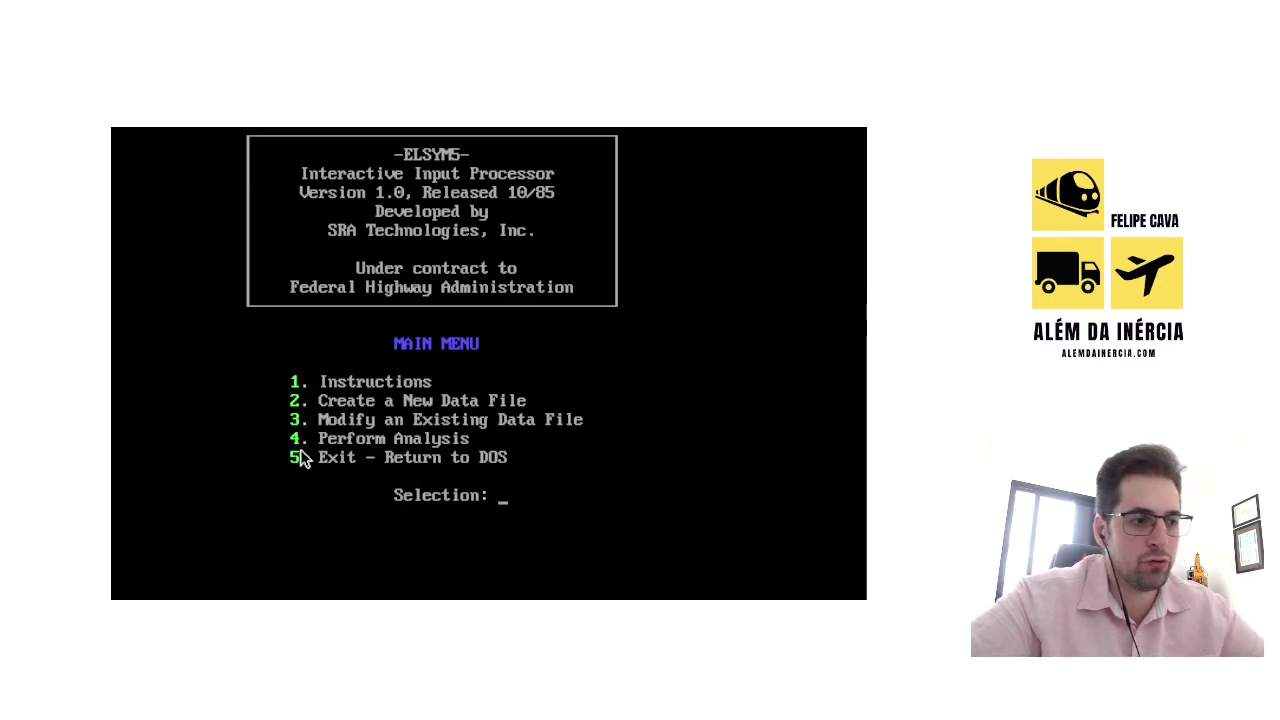
{"action": "key", "text": "4"}
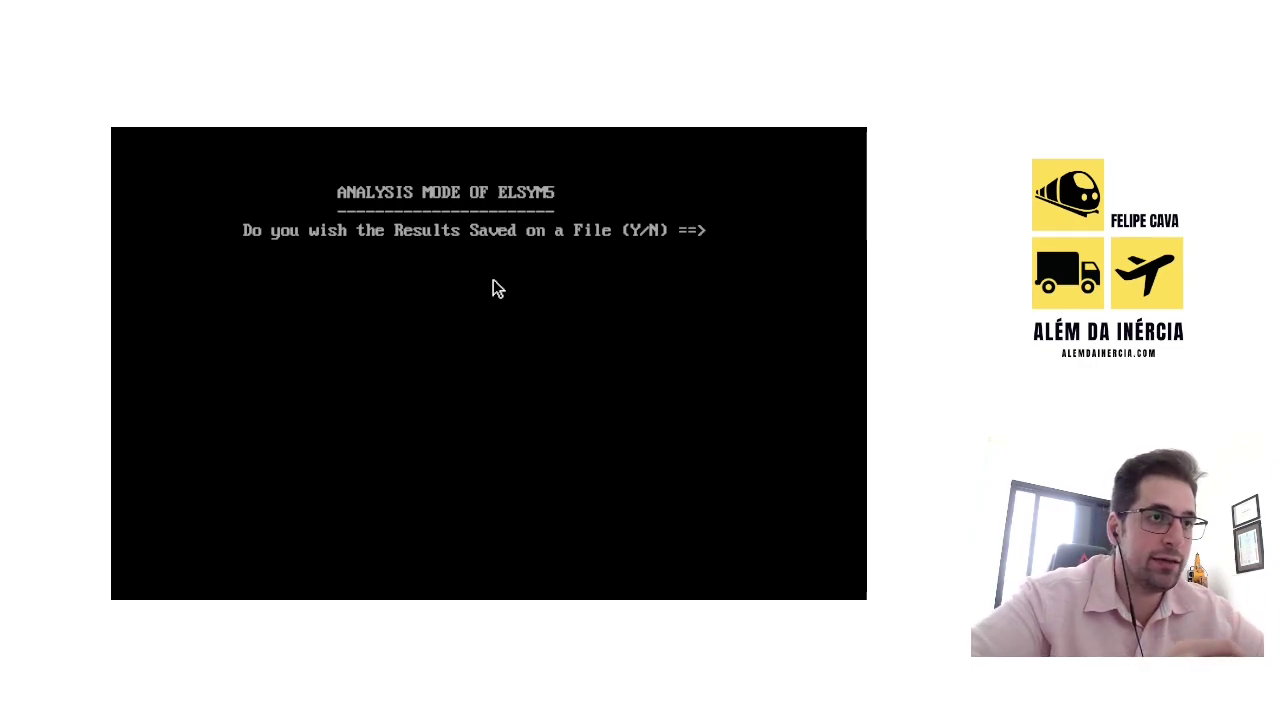
{"action": "type", "text": "n"}
{"action": "key", "text": "Return"}
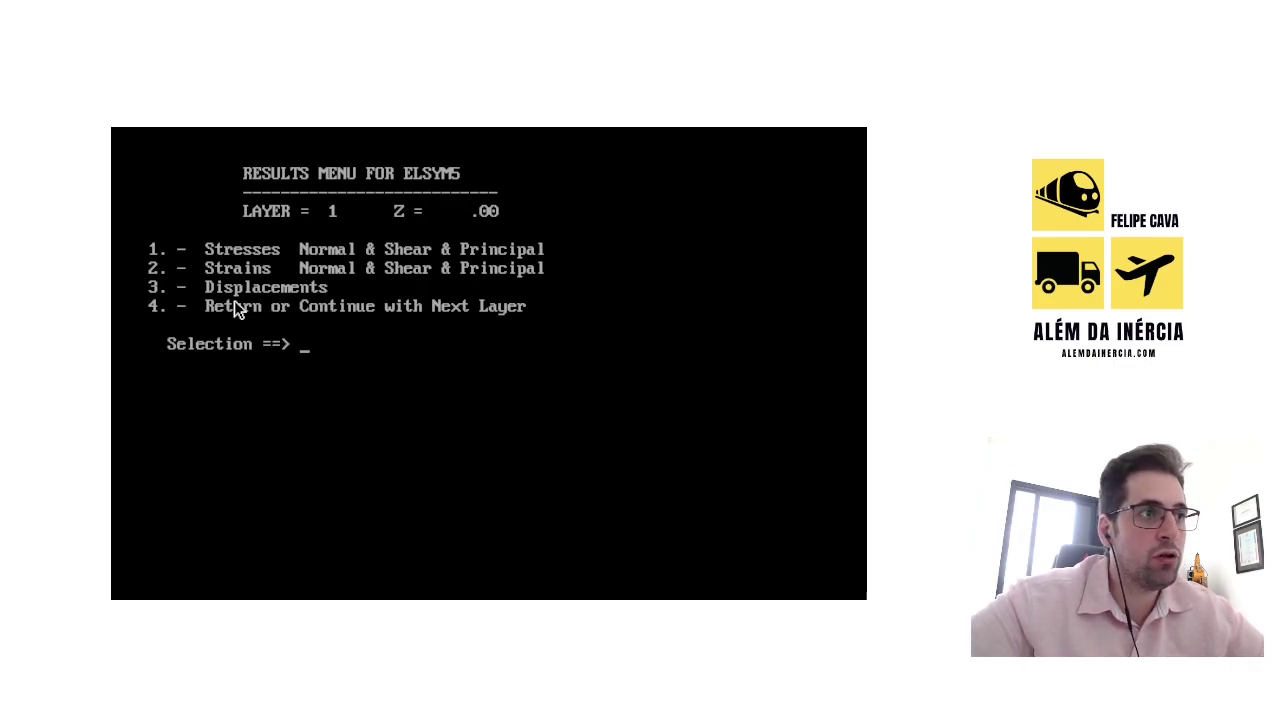
Step: Display the displacement results for layer 1 at depth Z = 0
{"action": "type", "text": "3"}
{"action": "key", "text": "Return"}
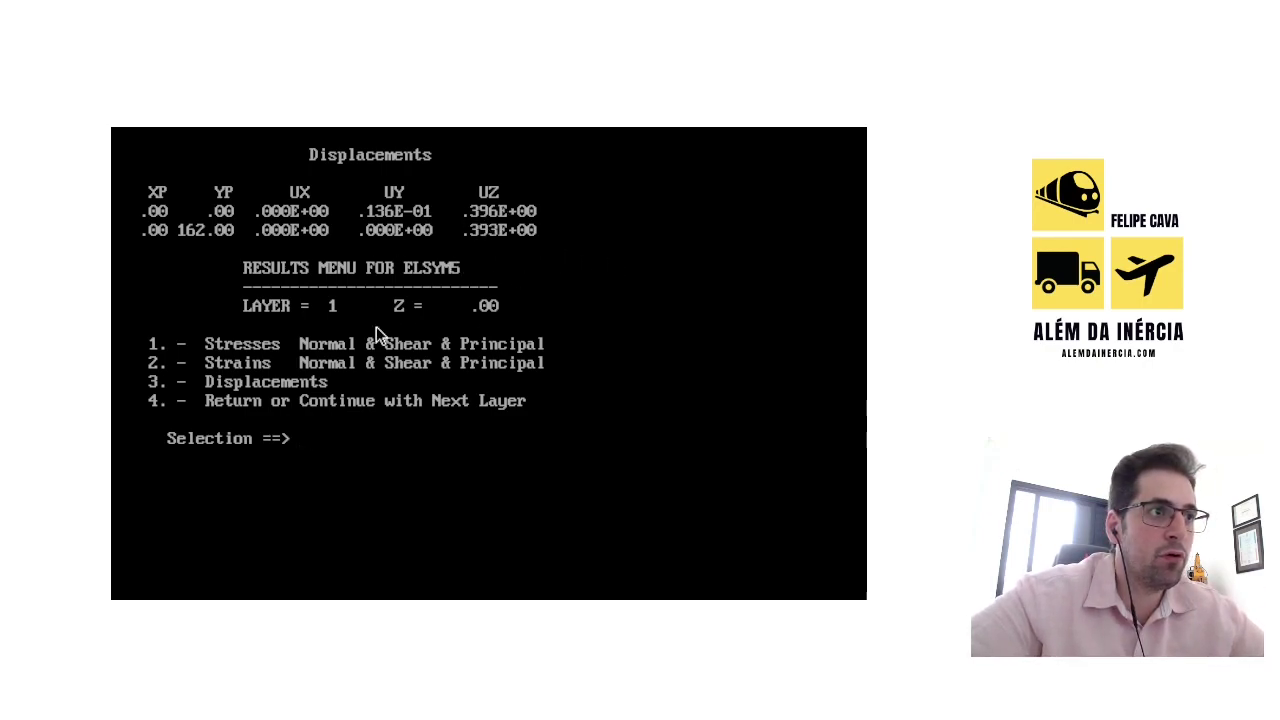
Step: Continue to the layer 1 results at depth Z = 99.99 and display the strains, followed by the stresses
{"action": "type", "text": "4"}
{"action": "key", "text": "Return"}
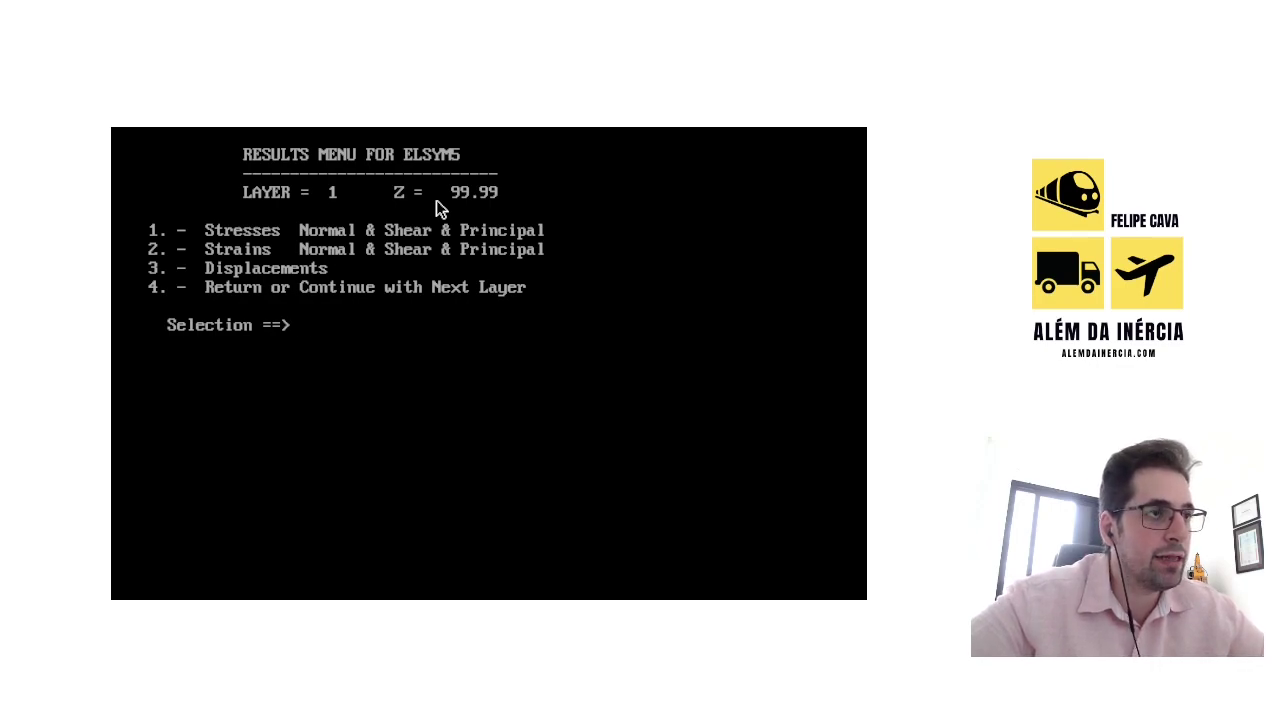
{"action": "type", "text": "2"}
{"action": "key", "text": "Return"}
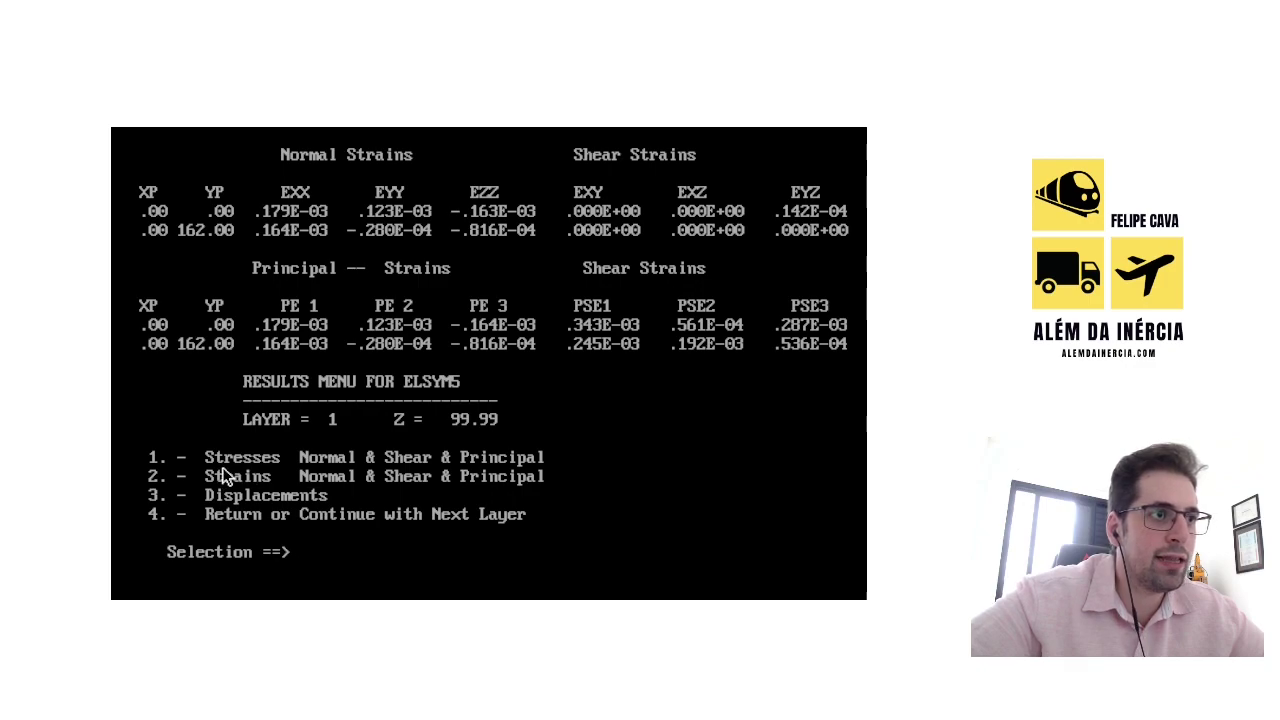
{"action": "type", "text": "1"}
{"action": "key", "text": "Return"}
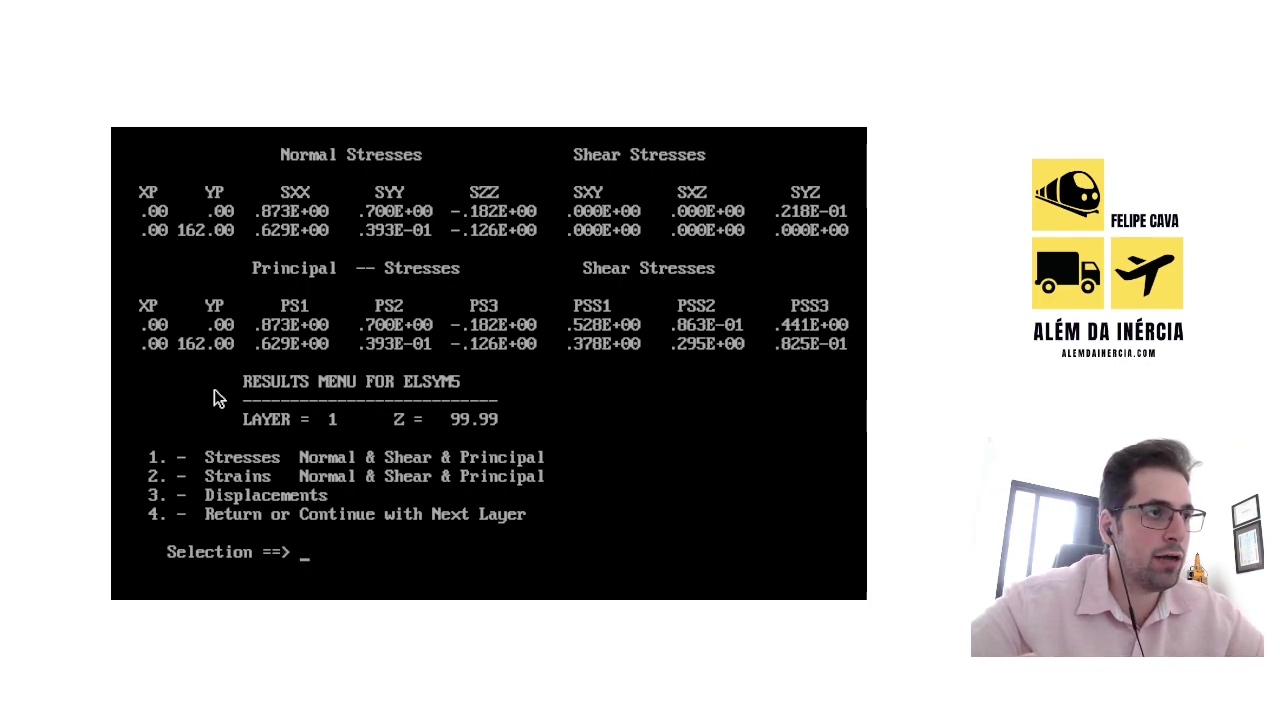
Step: Continue to the layer 4 results at depth Z = 500.01 and display the strains, followed by the stresses
{"action": "type", "text": "4"}
{"action": "key", "text": "Return"}
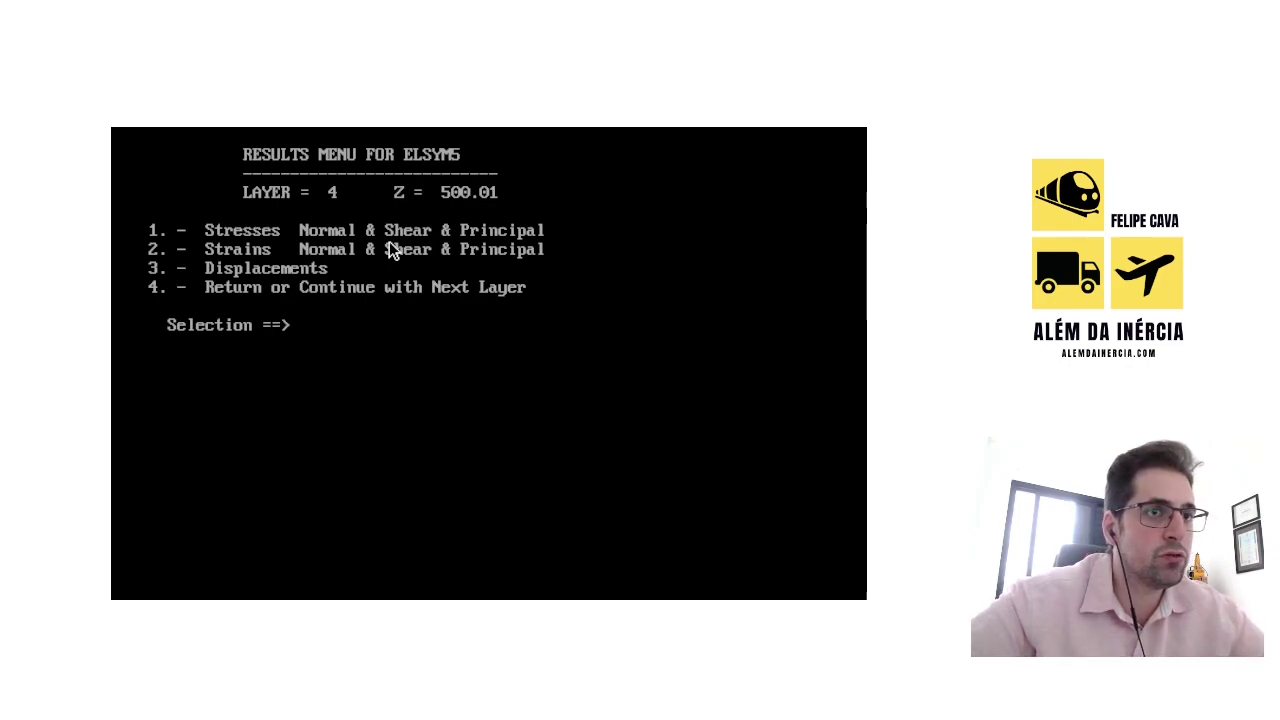
{"action": "type", "text": "2"}
{"action": "key", "text": "Return"}
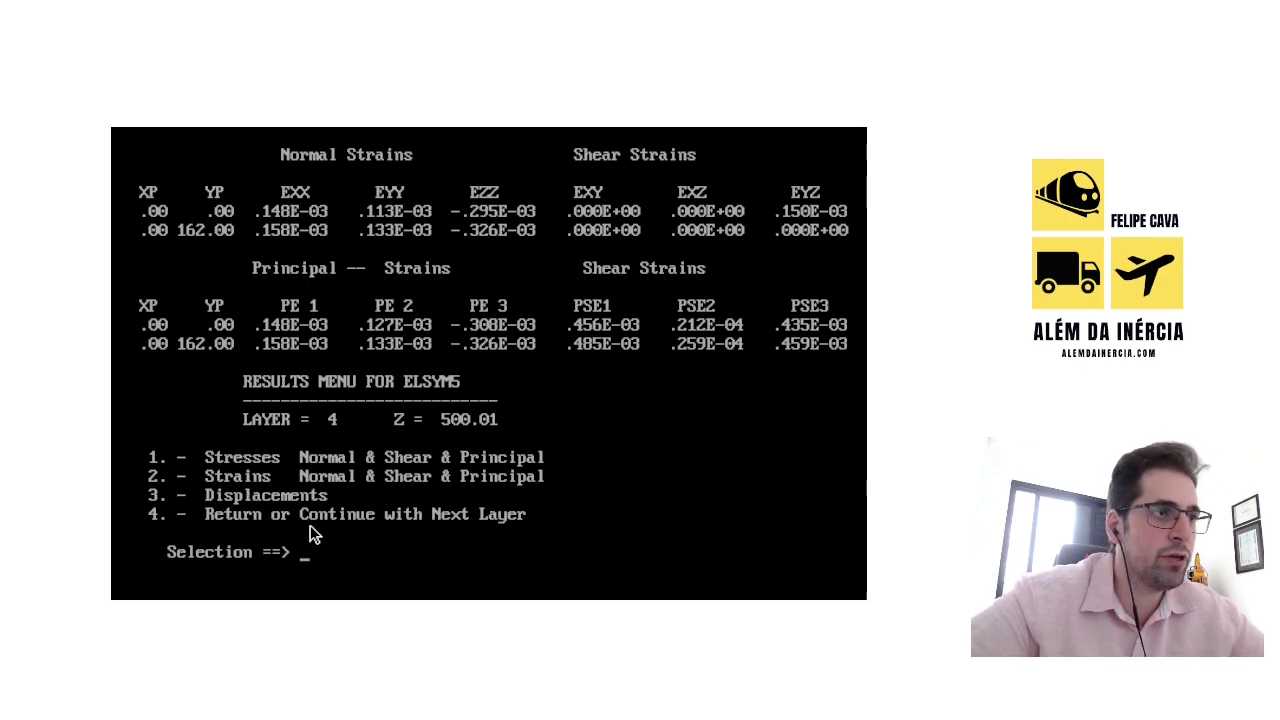
{"action": "type", "text": "1"}
{"action": "key", "text": "Return"}
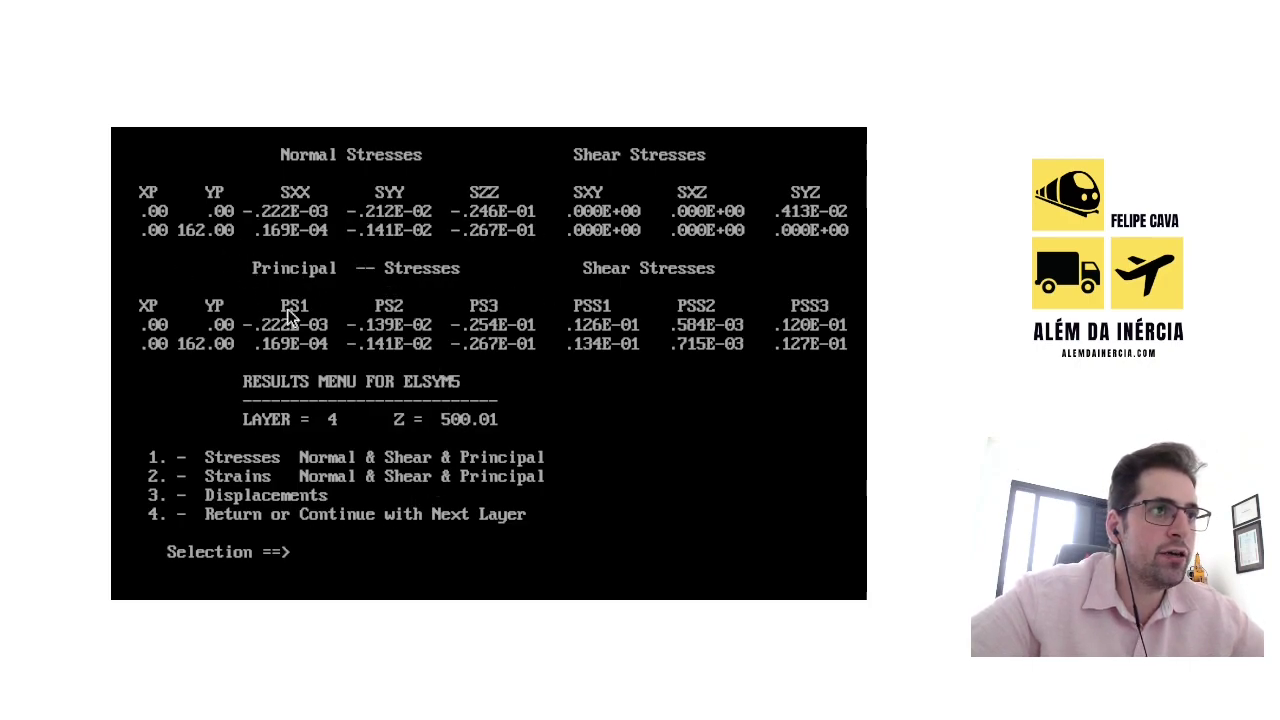